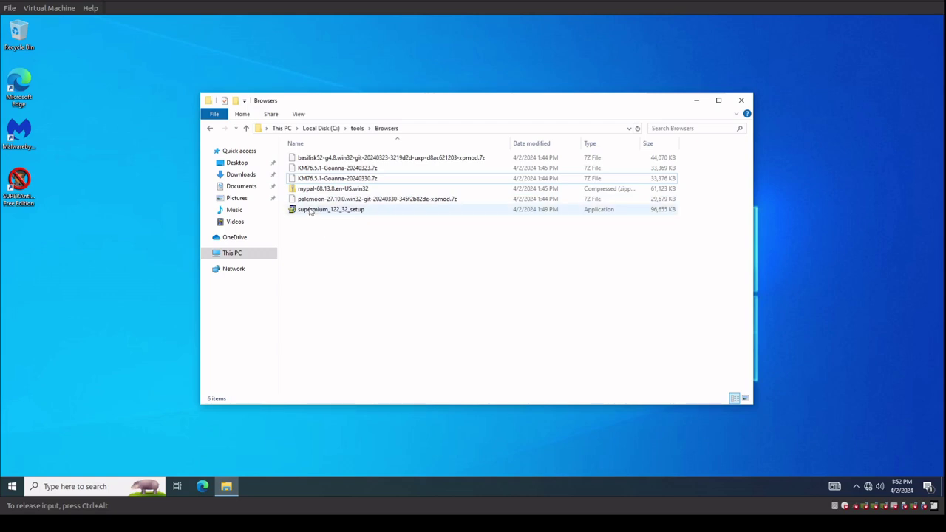
click(312, 214)
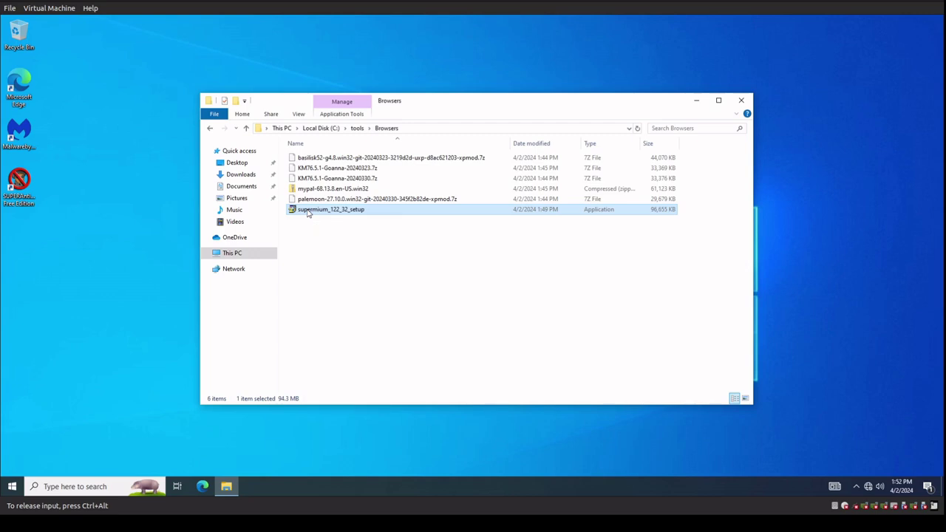
click(356, 159)
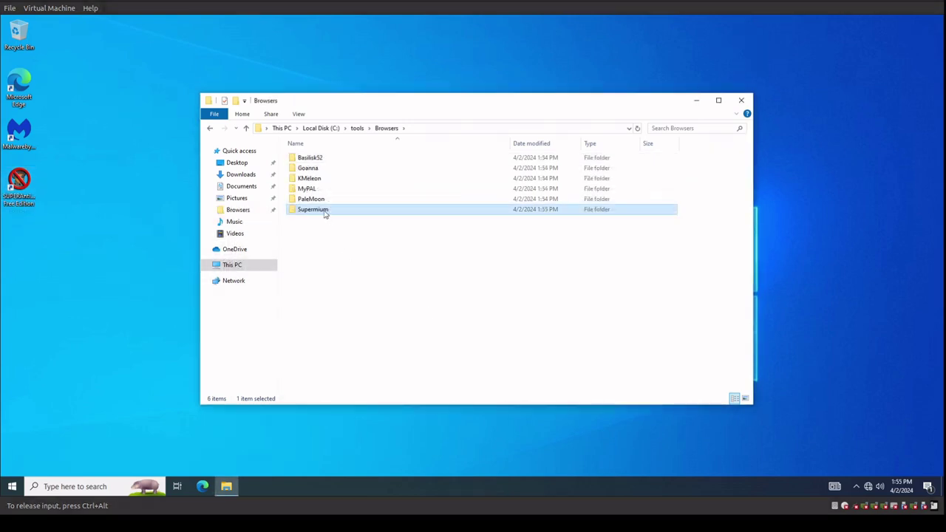
- Look inside the Supermium, PaleMoon, MyPAL, KMeleon, Goanna and Basilisk52 folders, returning to the Browsers folder after each
mouse_move(324, 213)
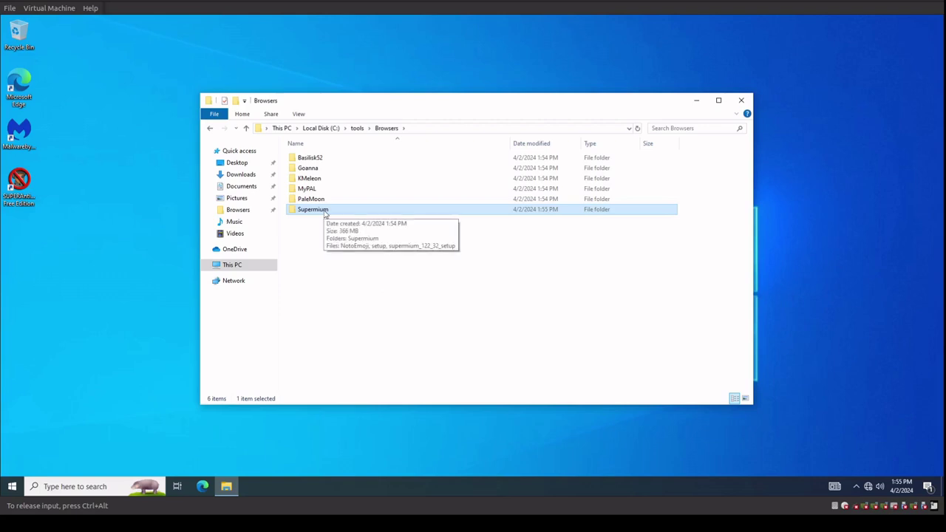
double_click(325, 213)
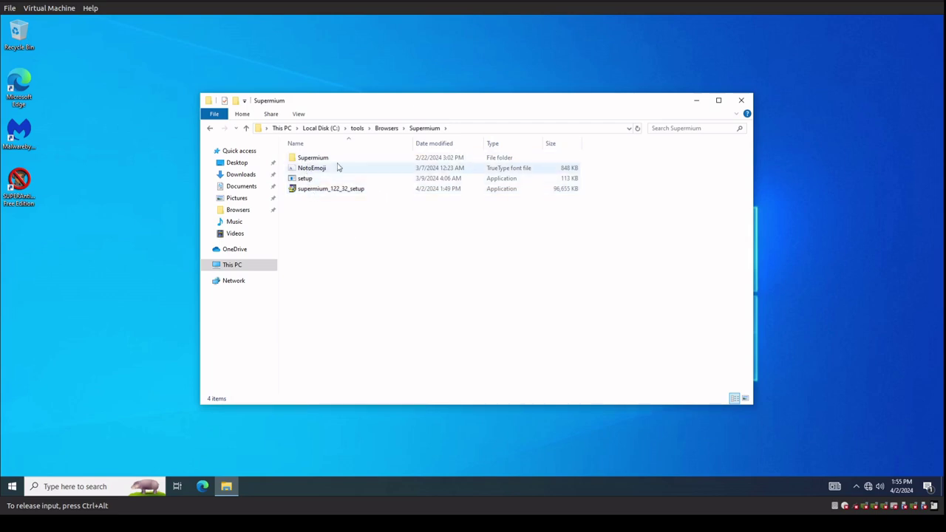
click(386, 128)
double_click(316, 197)
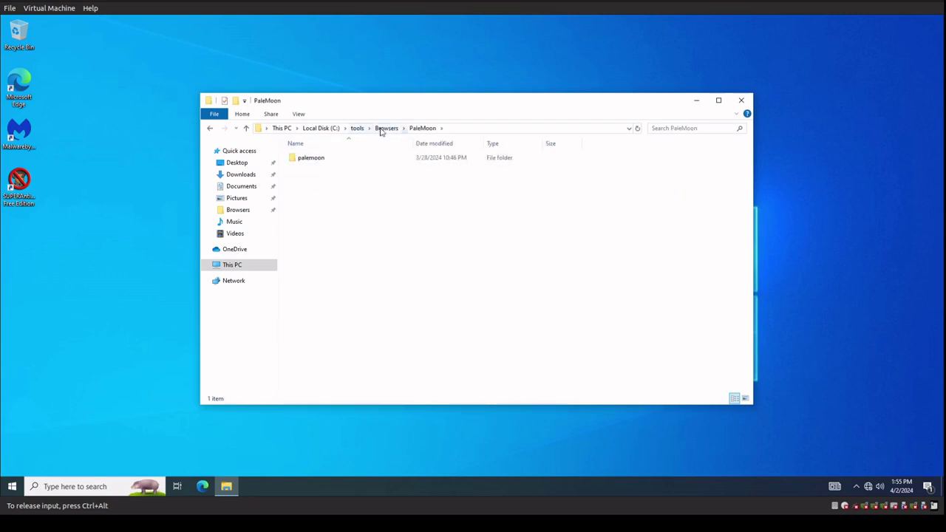
click(381, 129)
double_click(317, 186)
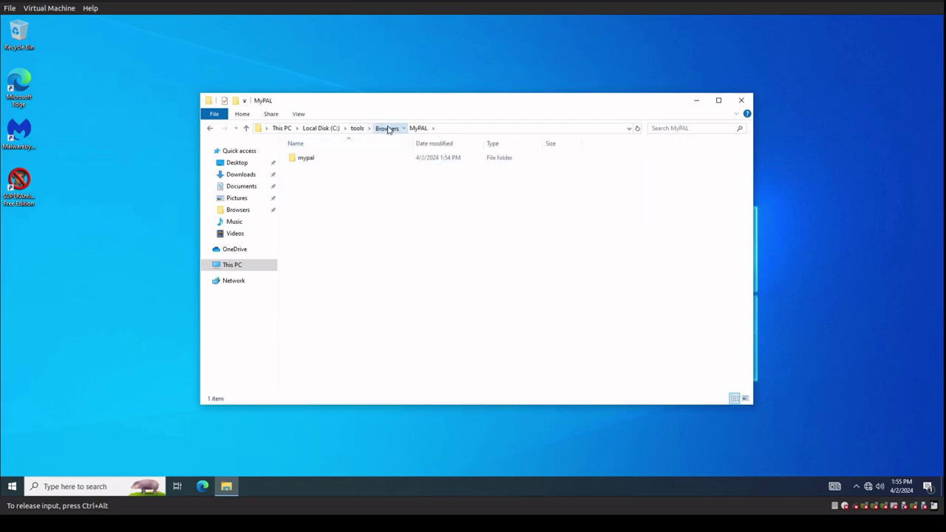
click(387, 128)
double_click(314, 178)
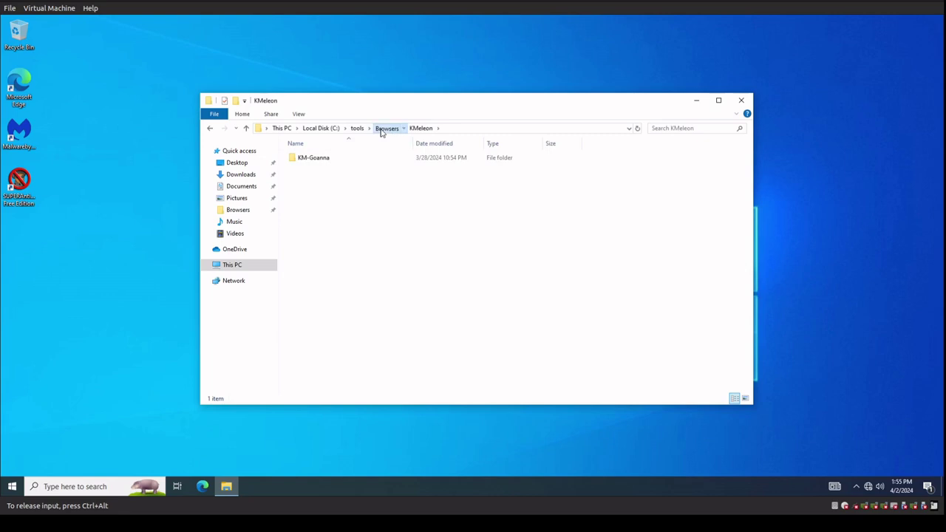
click(381, 128)
double_click(316, 167)
click(386, 129)
double_click(314, 158)
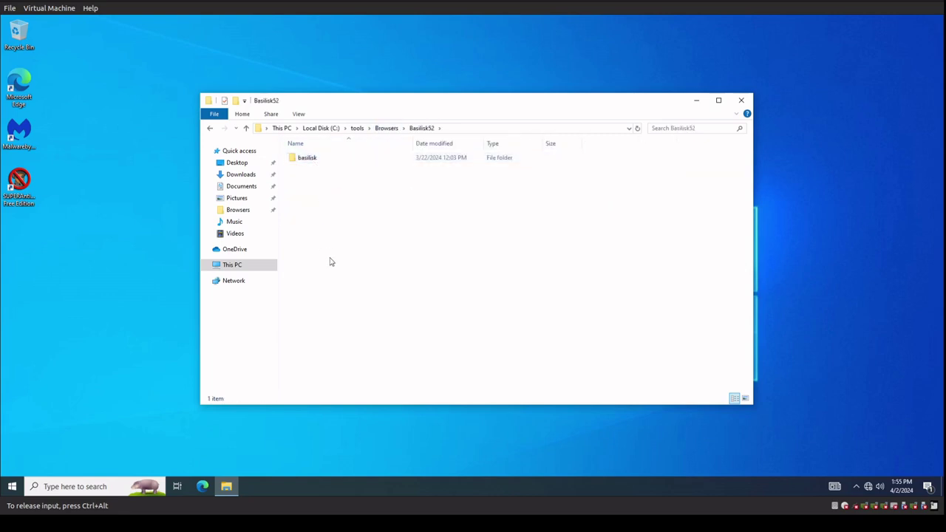
click(393, 129)
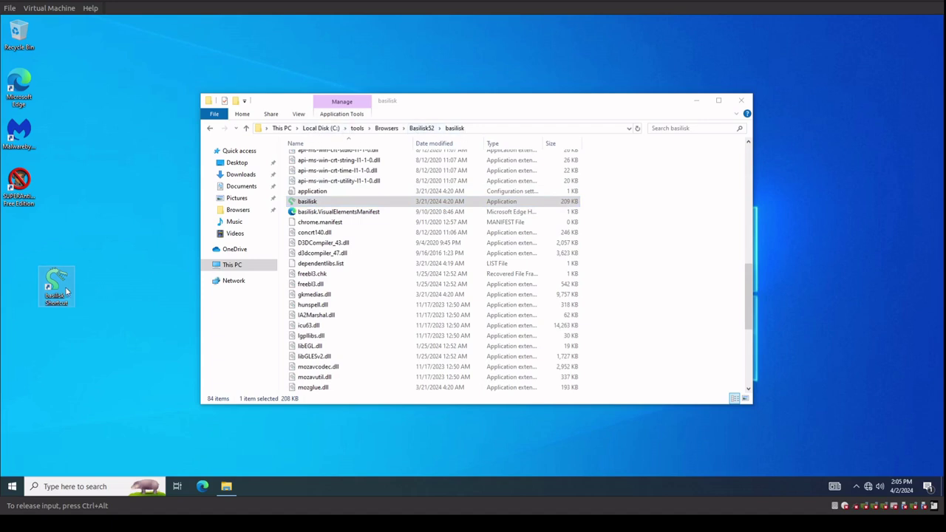
- Launch Basilisk from its desktop shortcut, importing nothing and declining to make Serpent the default browser
mouse_move(66, 291)
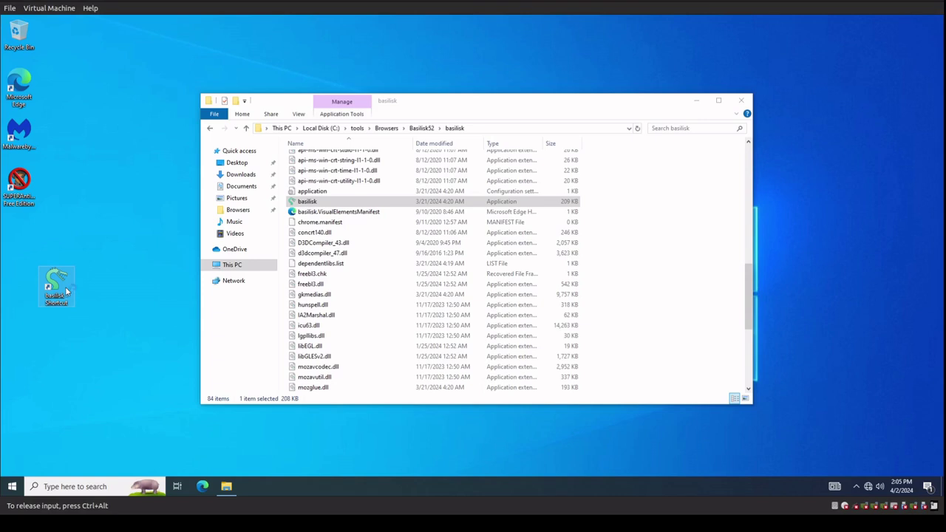
double_click(66, 292)
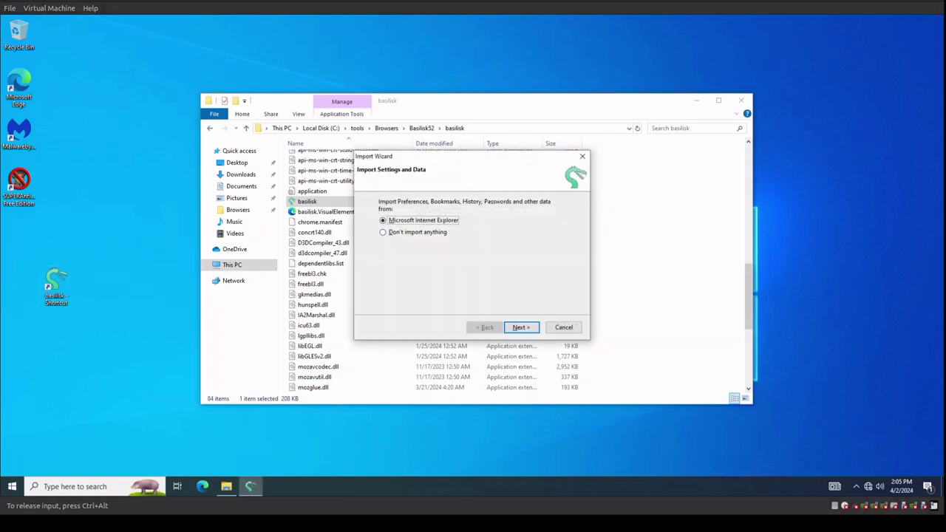
click(418, 233)
click(521, 328)
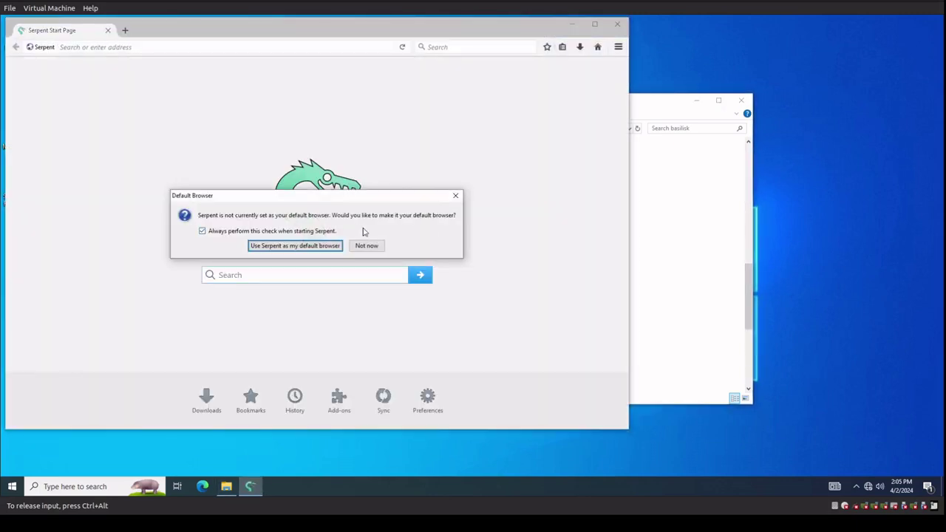
click(365, 246)
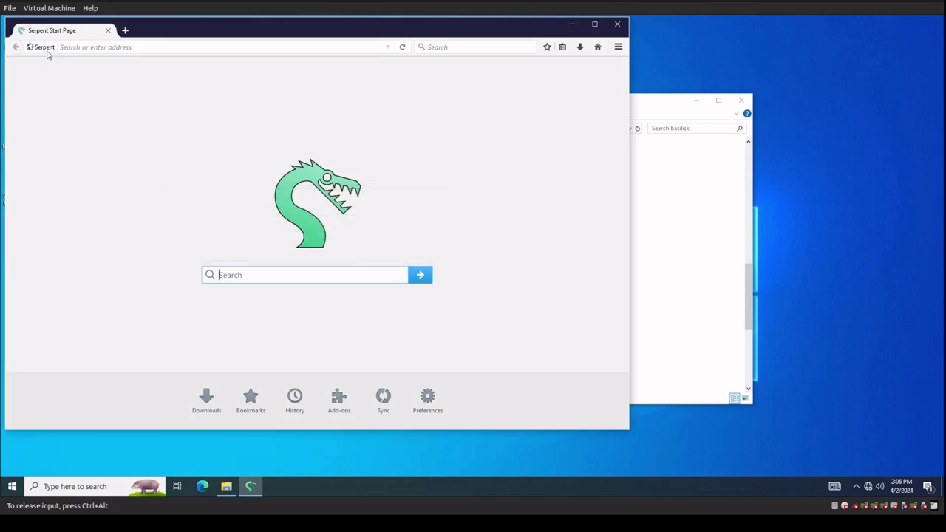
- Review the options in Serpent's main menu, and move the browser window clear of the desktop shortcuts
click(618, 46)
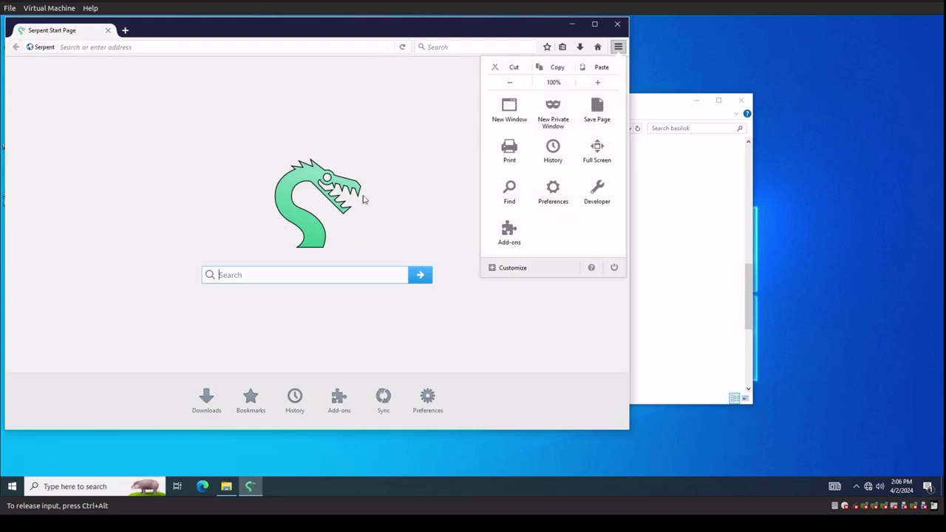
click(353, 141)
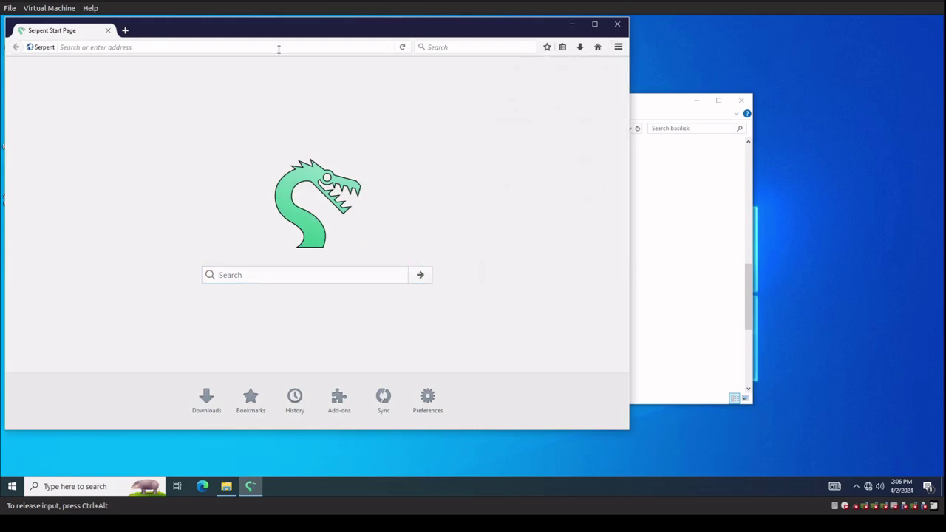
drag(169, 28, 238, 48)
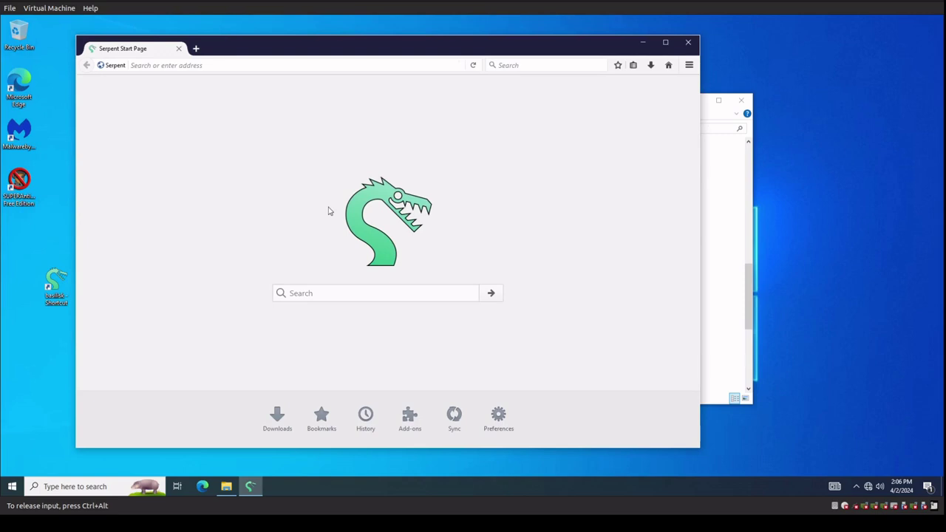
- Review Serpent's preferences, covering the Advanced general and update settings and the General startup, download and tab settings
click(496, 413)
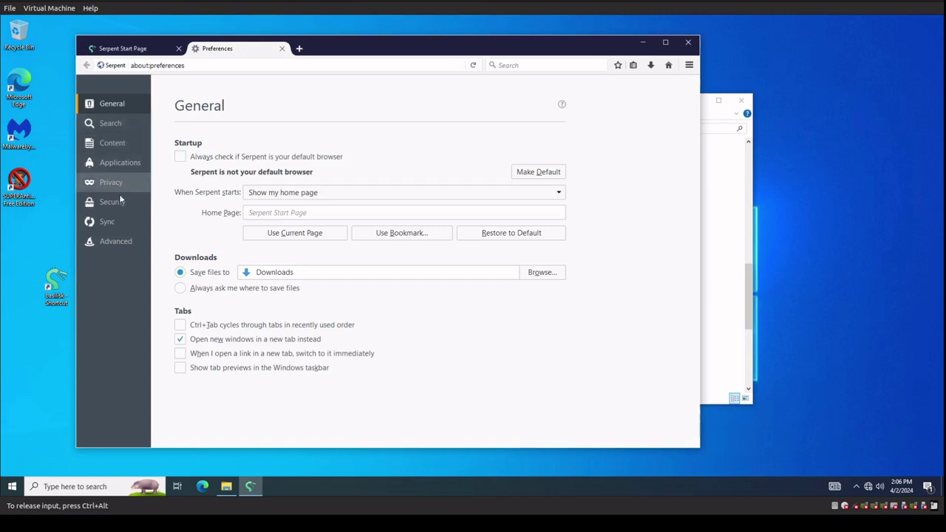
click(116, 241)
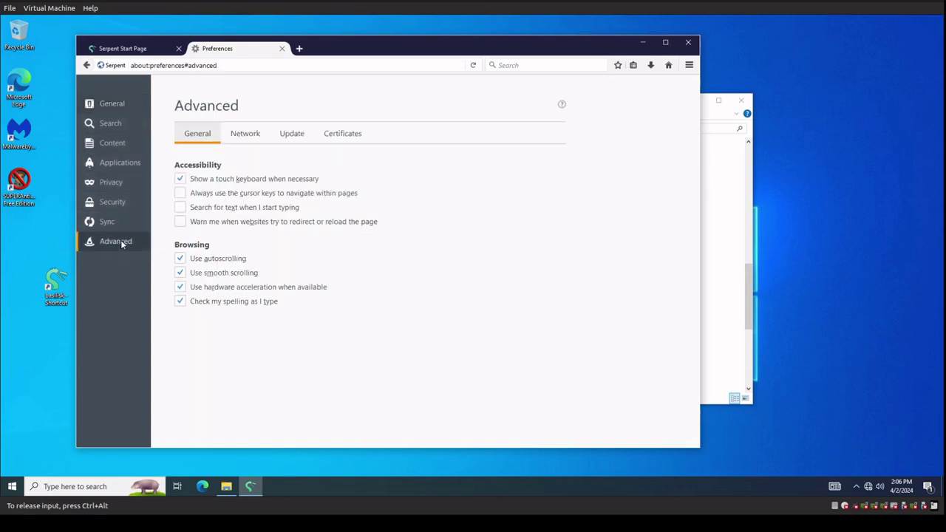
click(294, 136)
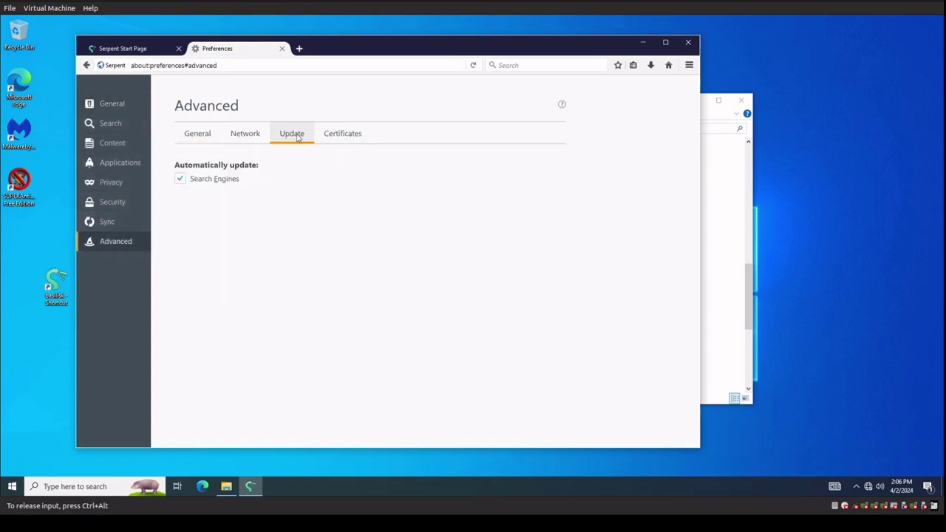
click(122, 107)
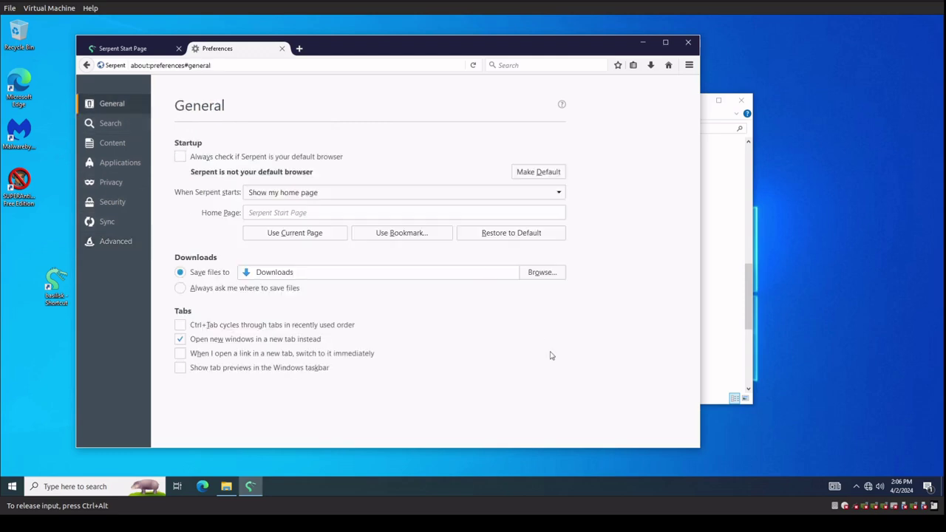
click(299, 48)
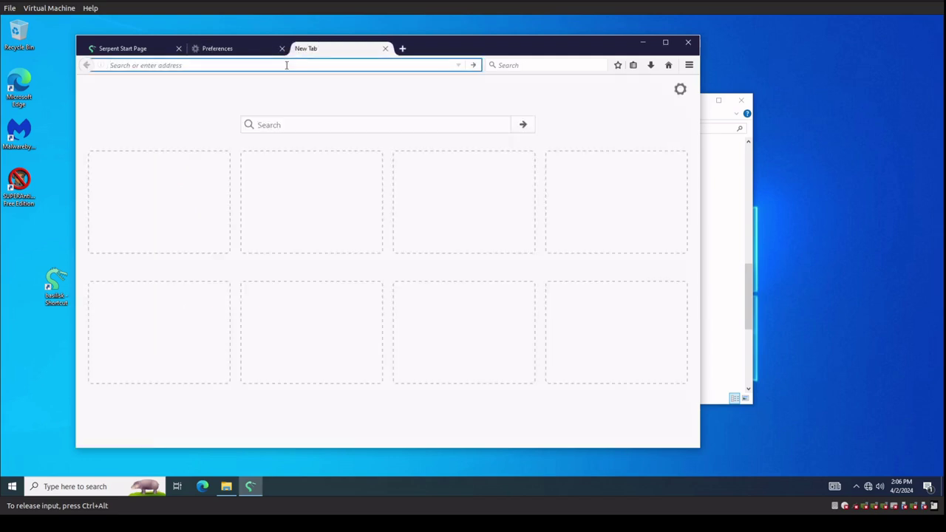
text(https://)
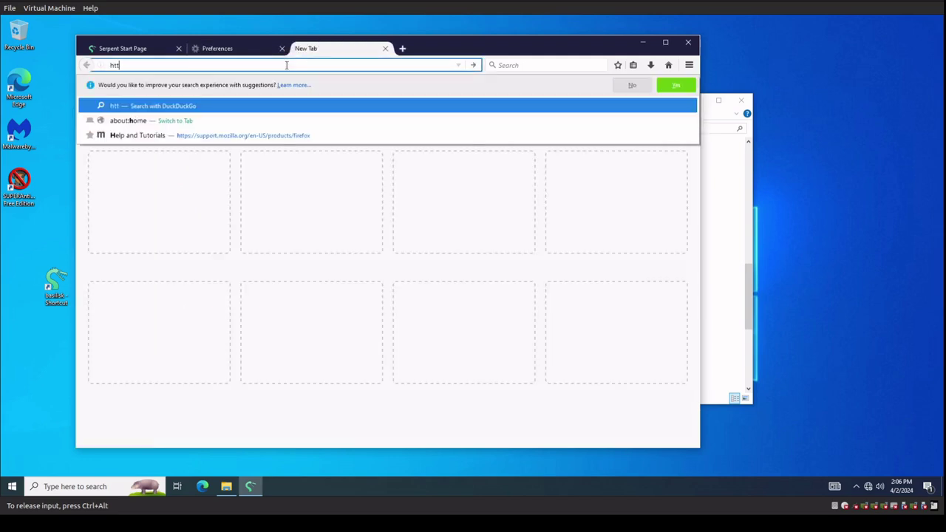
text(www.goog)
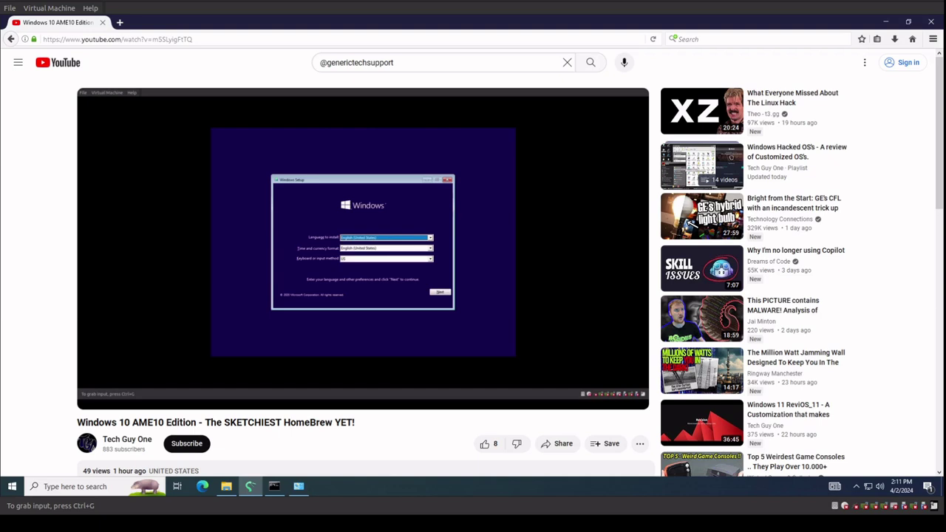
- Test playback of the Windows 10 AME10 Edition video by skipping ahead to about 1:26 and further on
click(96, 68)
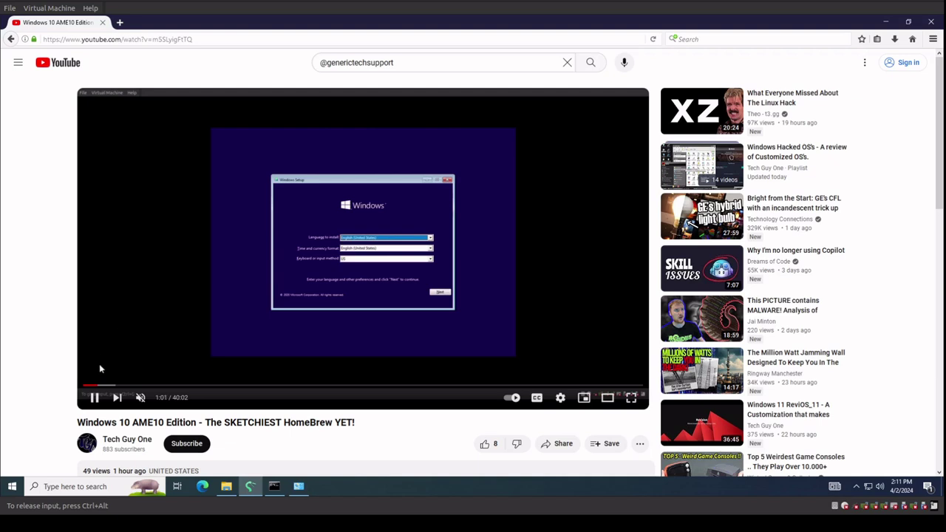
click(104, 386)
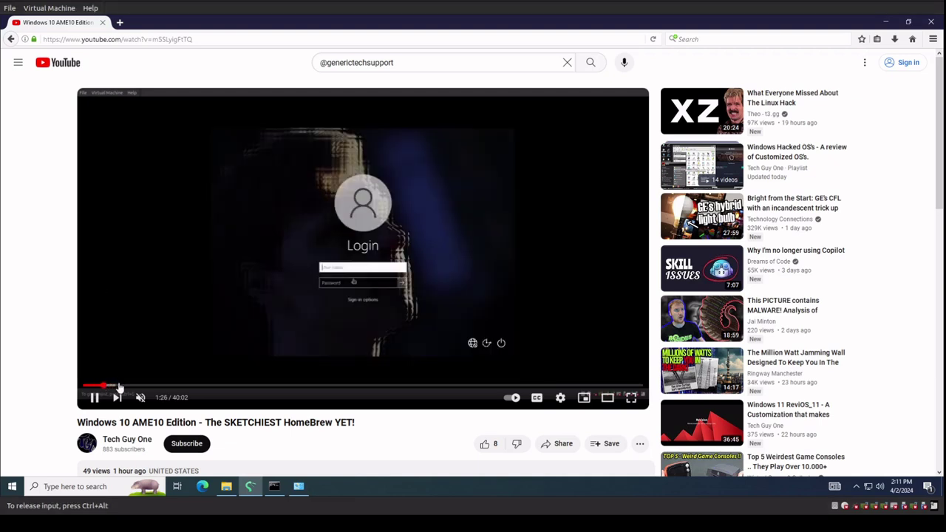
click(117, 386)
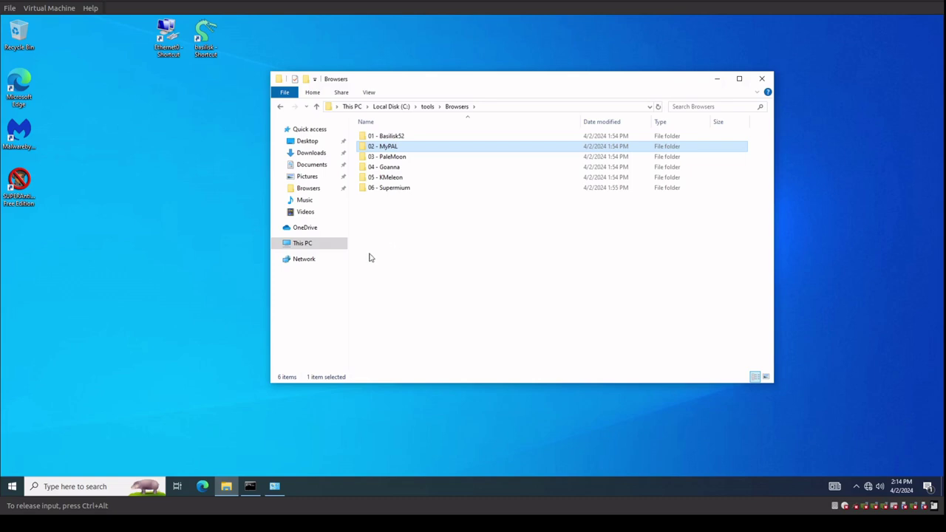
- Create a desktop shortcut to the mypal application from the mypal folder inside 02 - MyPAL
double_click(375, 147)
double_click(372, 141)
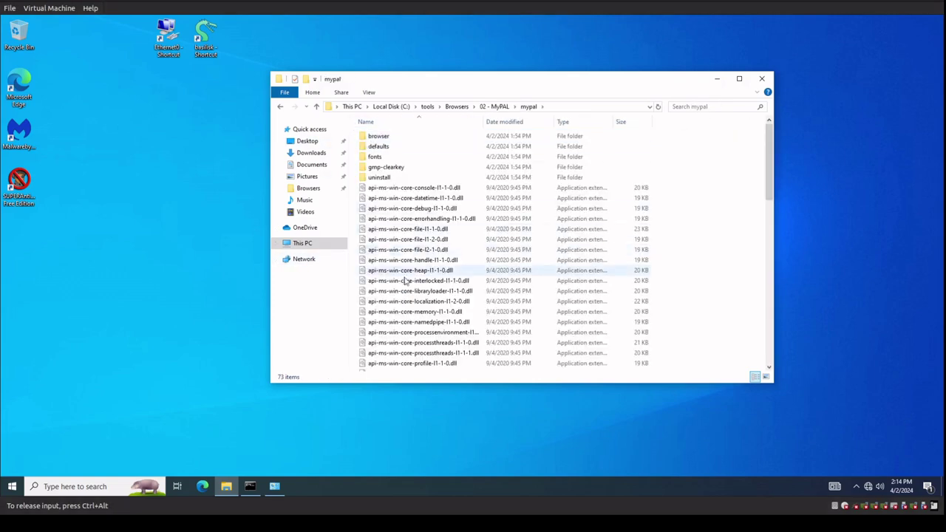
scroll(407, 289, down, 10)
scroll(407, 289, down, 6)
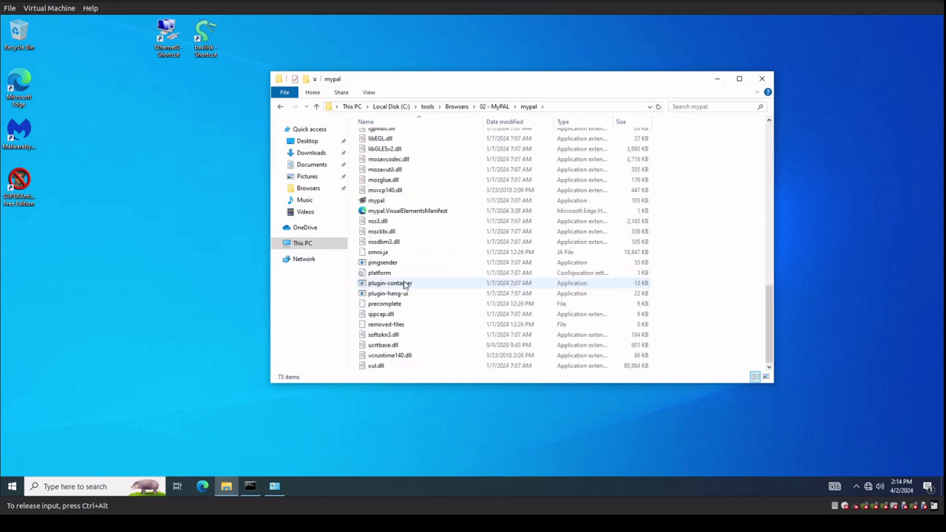
click(377, 202)
drag(378, 206, 137, 310)
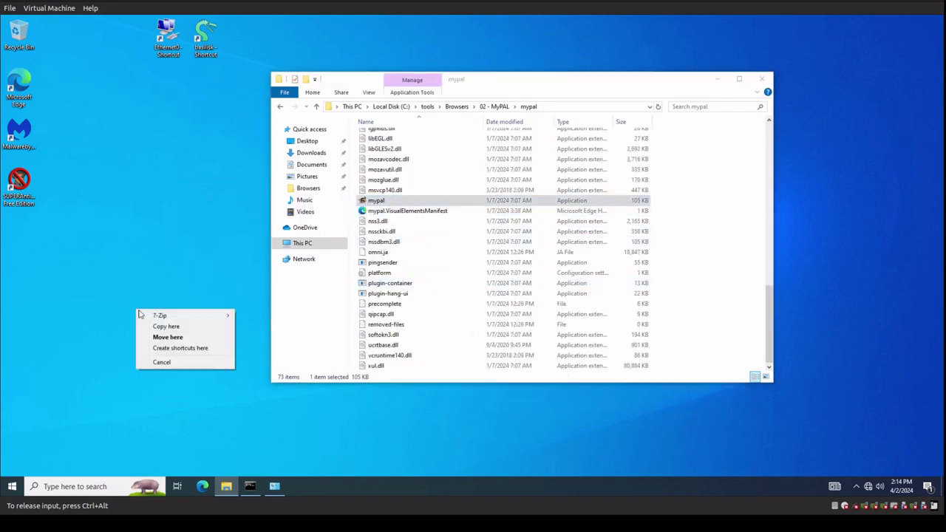
click(170, 348)
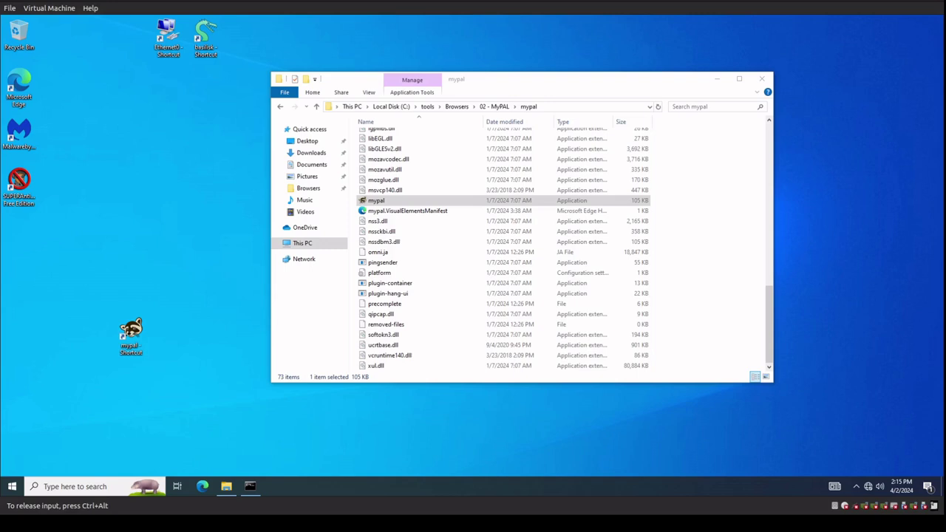
- Launch the MyPal browser from its desktop shortcut and move its window clear of the desktop icons
key(ctrl+alt)
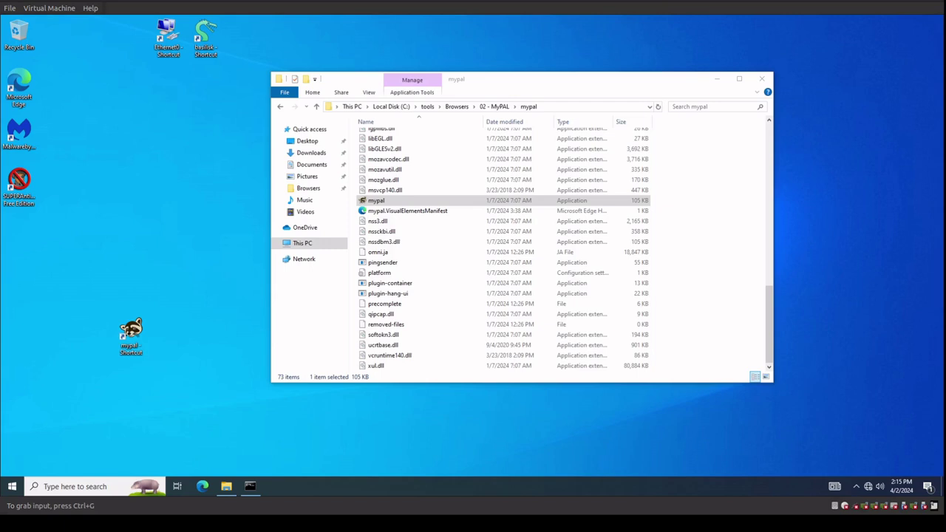
click(137, 310)
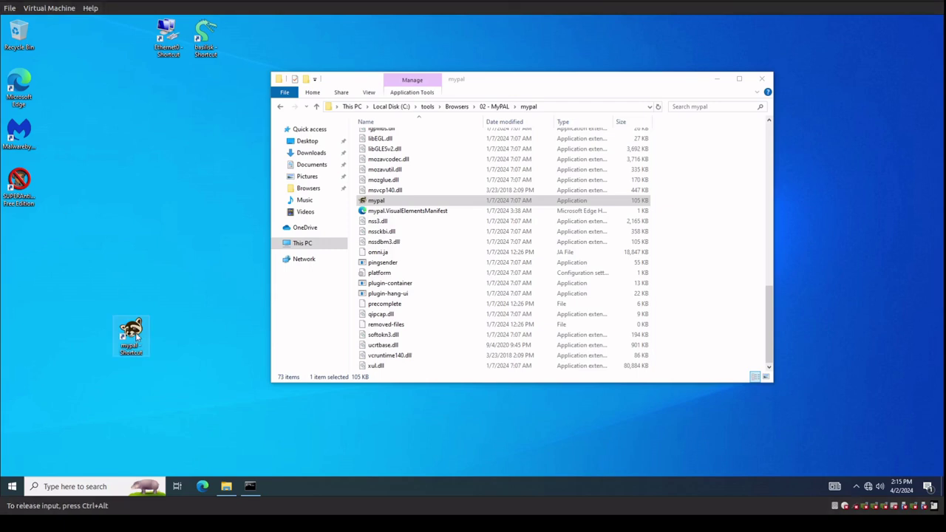
double_click(131, 332)
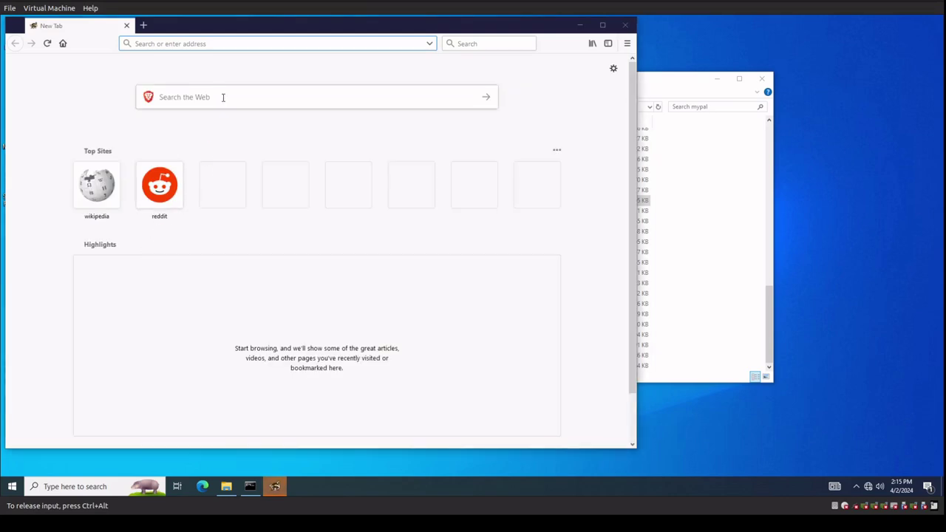
drag(200, 30, 270, 71)
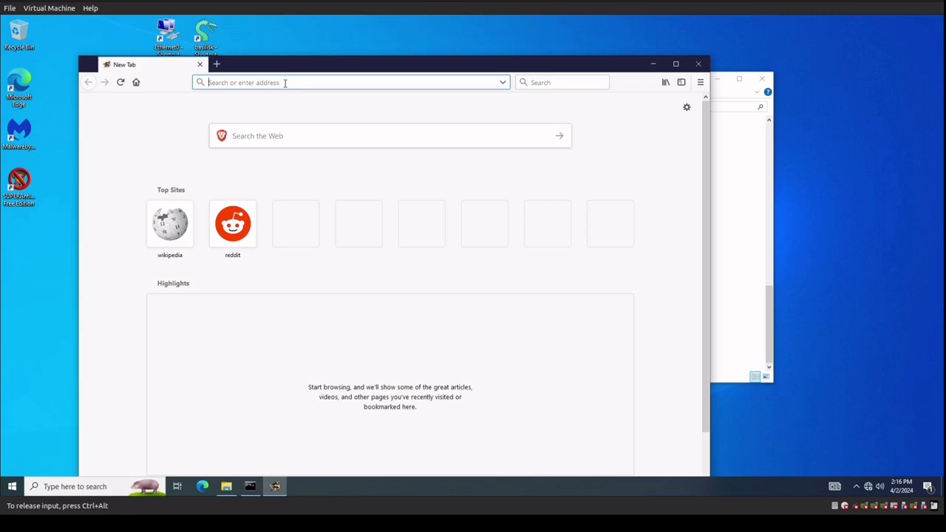
text(https)
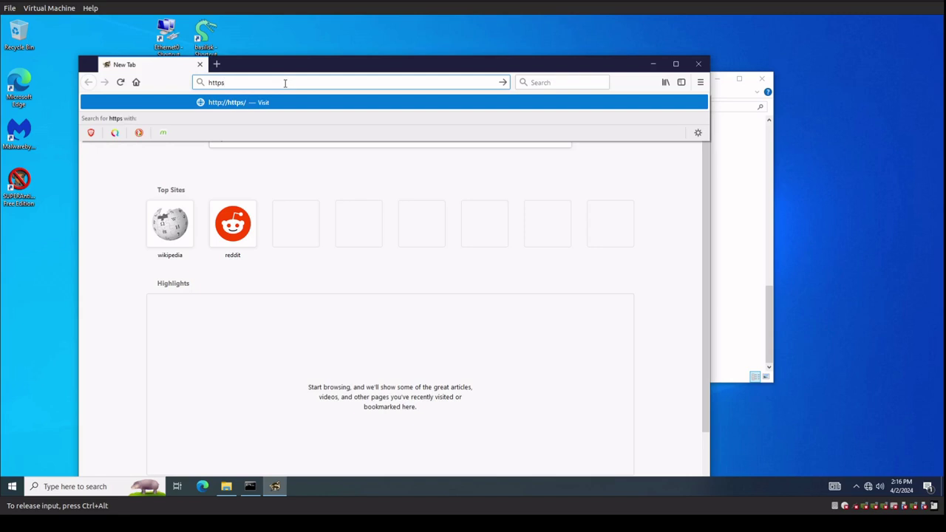
text(://www.google.com)
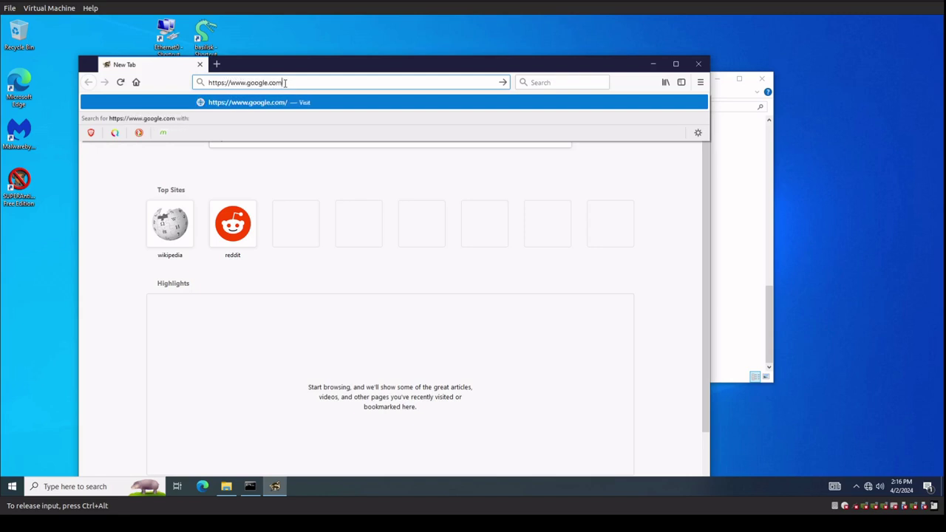
key(Return)
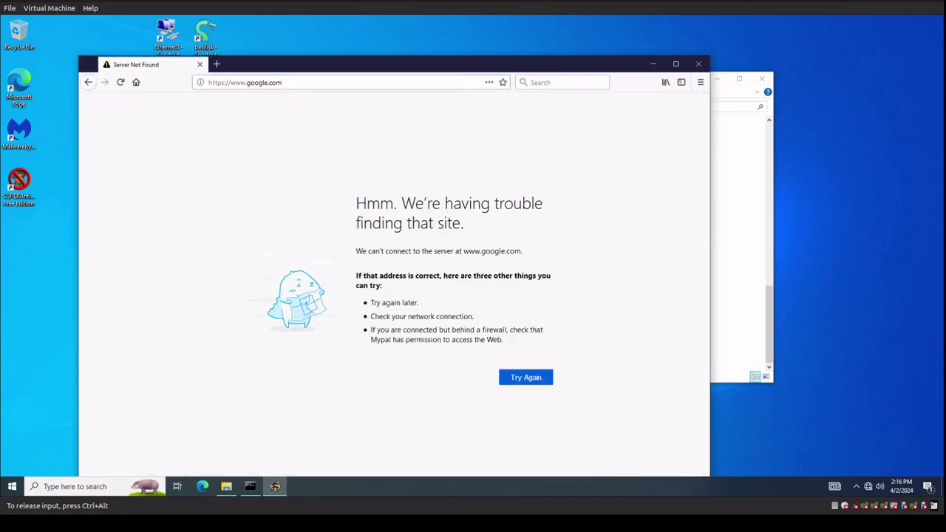
key(ctrl+alt)
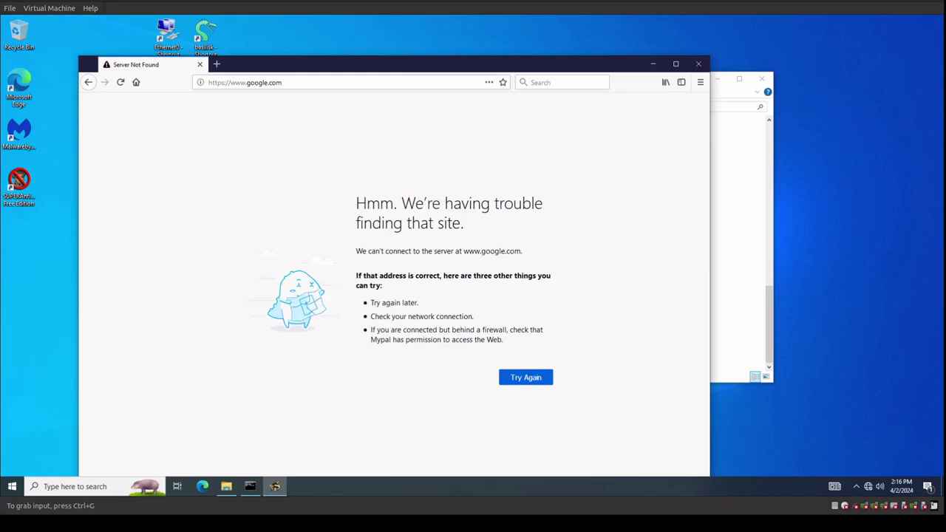
click(542, 383)
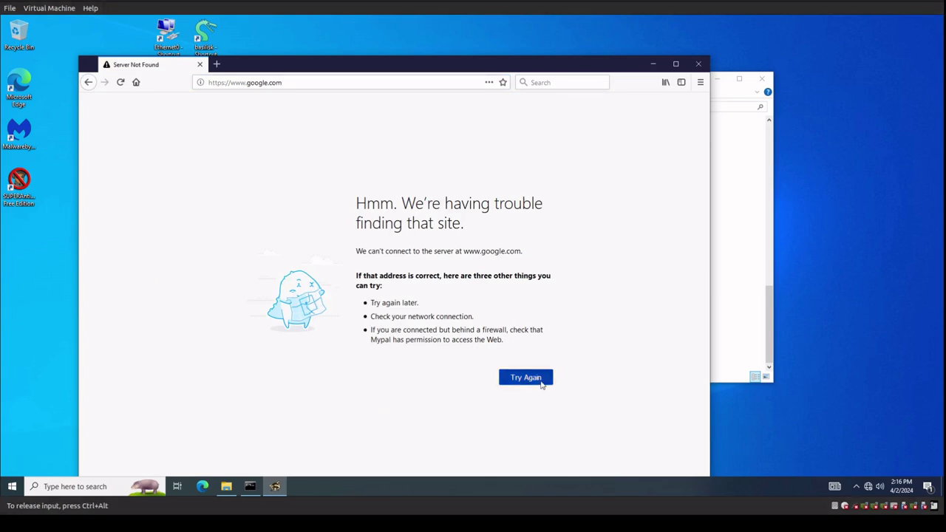
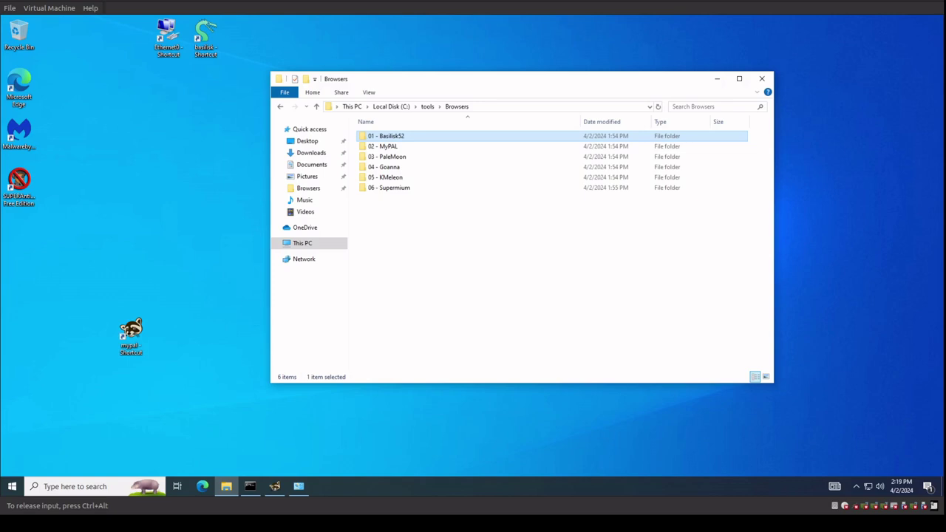
- Place the mypal desktop shortcut beside the basilisk shortcut and select the 03 - PaleMoon folder
drag(126, 348, 244, 53)
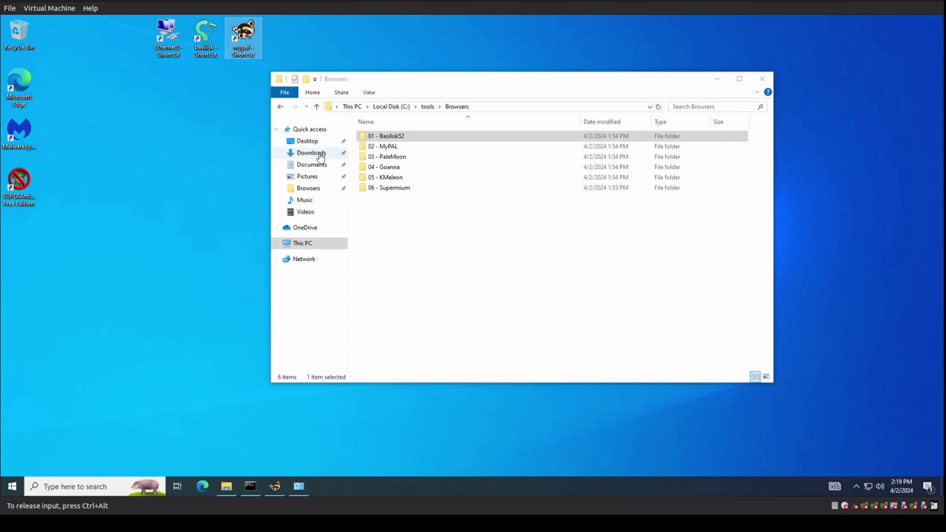
click(373, 157)
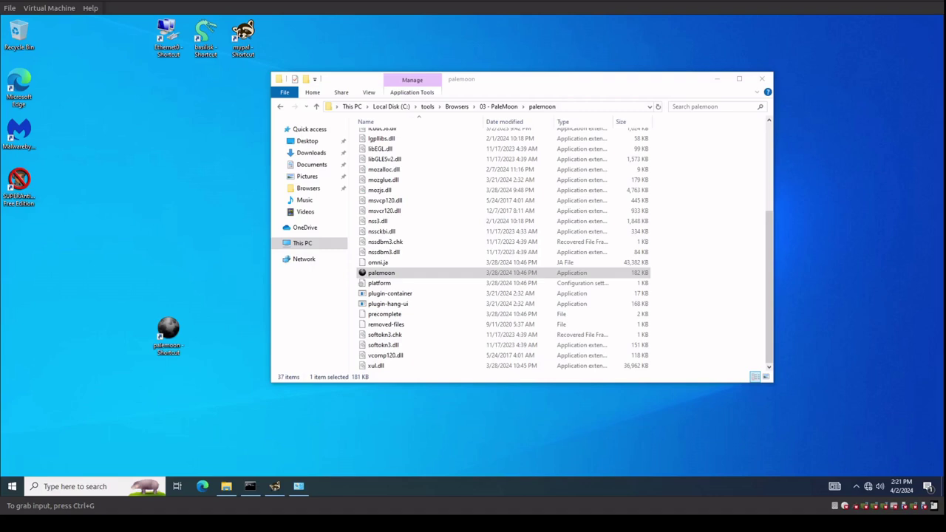
- Launch Pale Moon from its desktop shortcut, decline making it the default browser, and move its window clear of the desktop icons
click(194, 367)
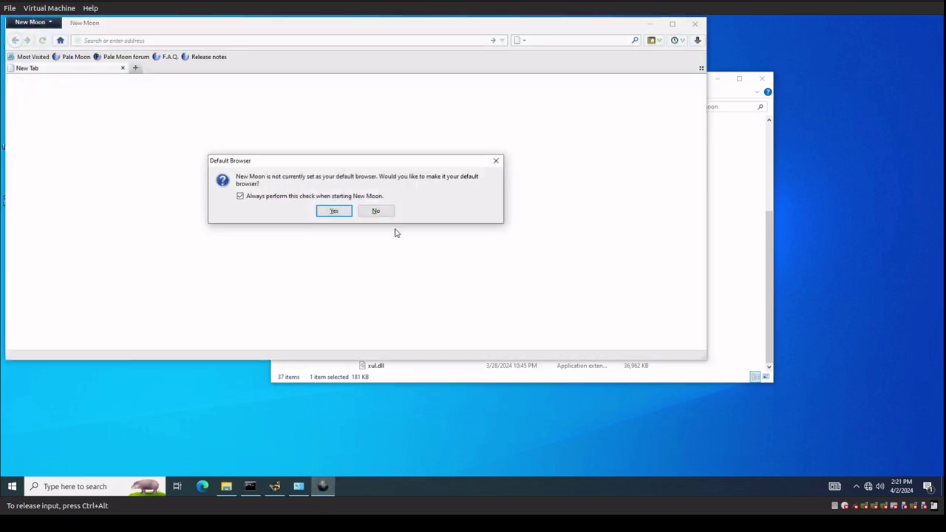
click(378, 213)
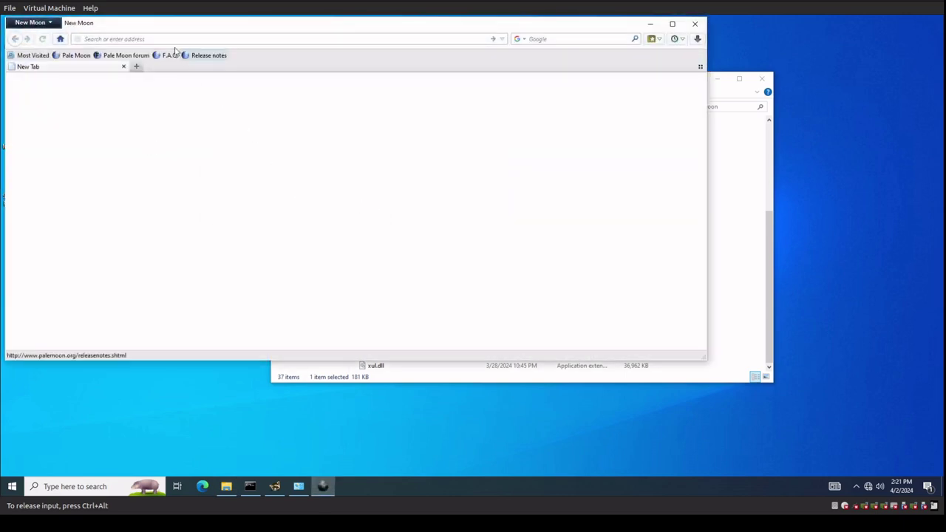
drag(160, 28, 191, 105)
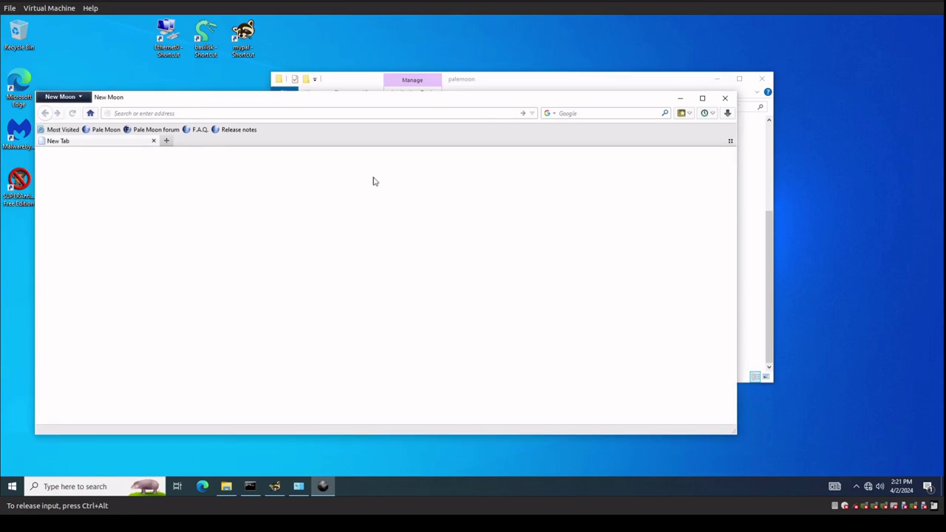
click(62, 97)
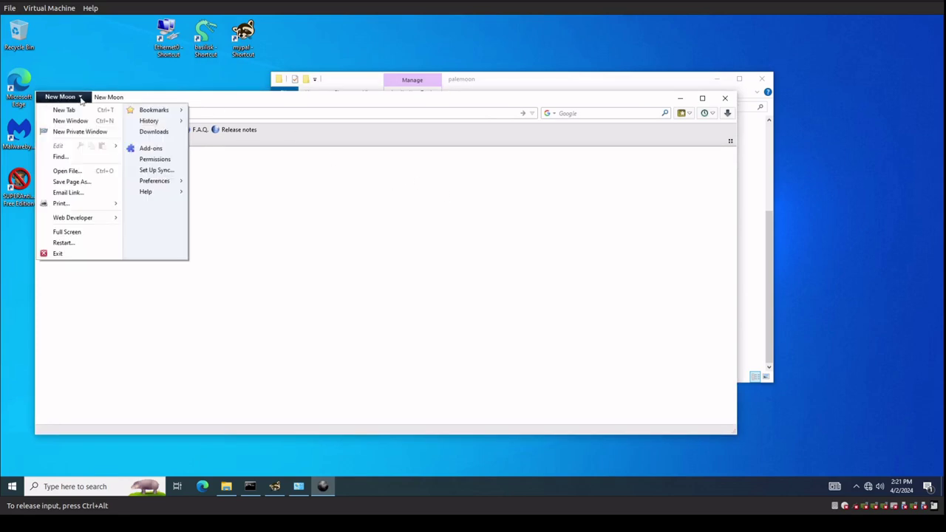
click(448, 255)
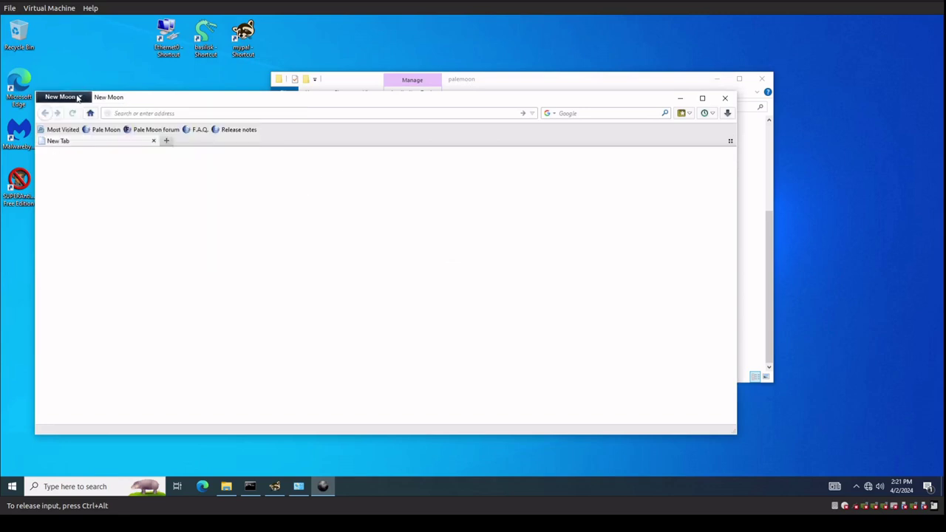
click(78, 99)
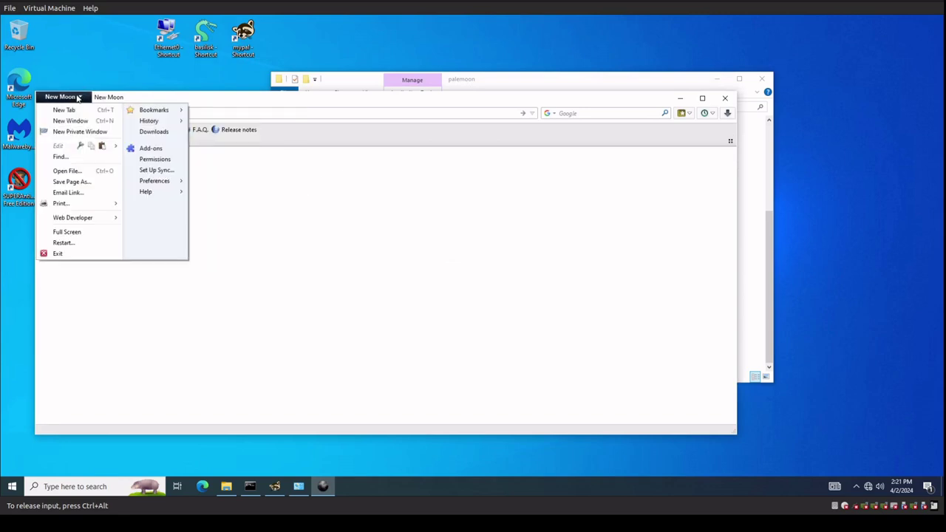
click(338, 155)
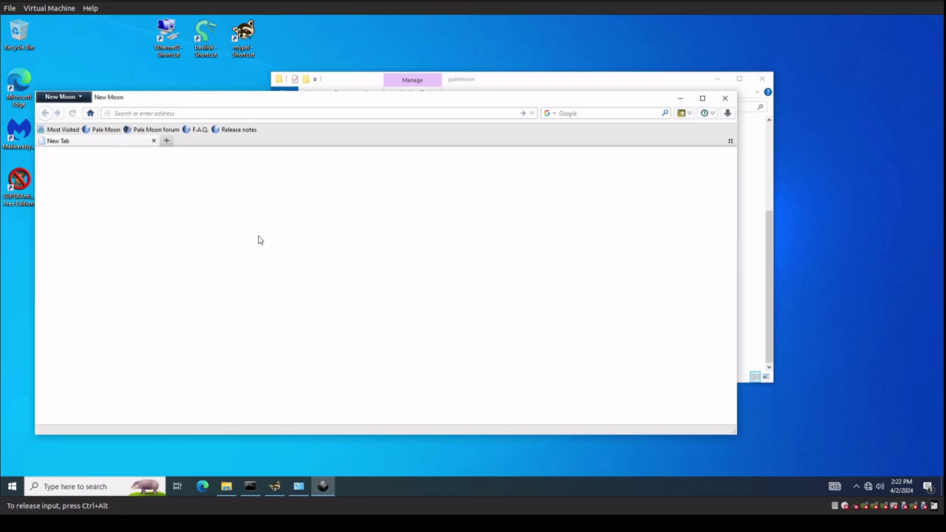
- Look through the New Moon preferences categories from General and Tabs through Privacy, Security and Sync to Advanced
click(72, 100)
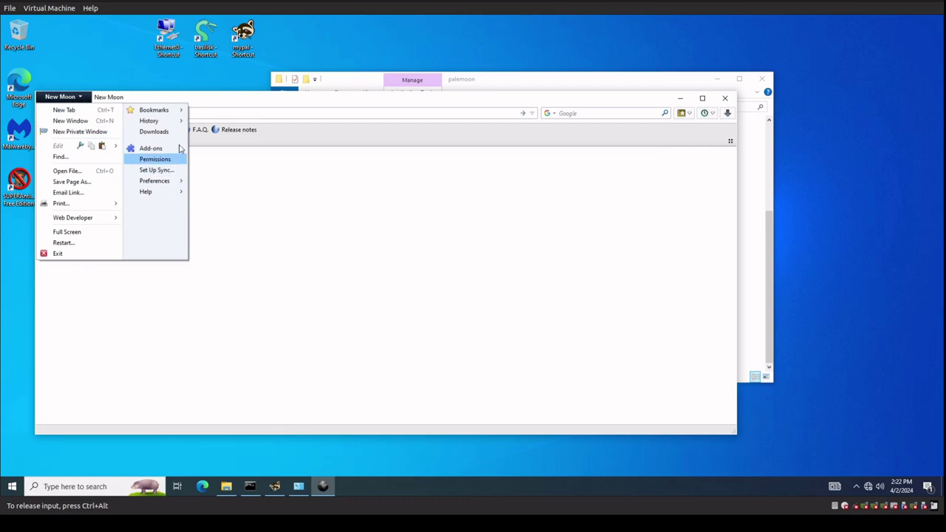
click(156, 182)
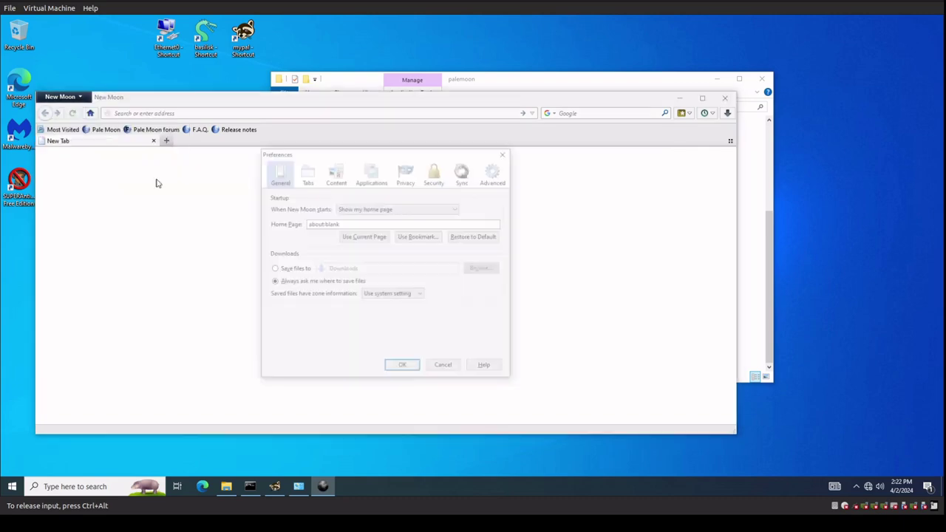
click(308, 176)
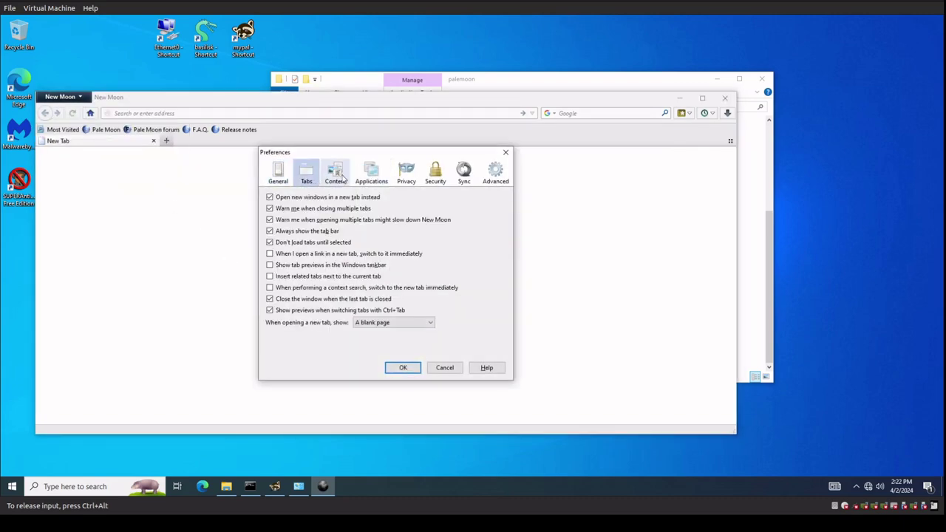
click(335, 176)
click(370, 176)
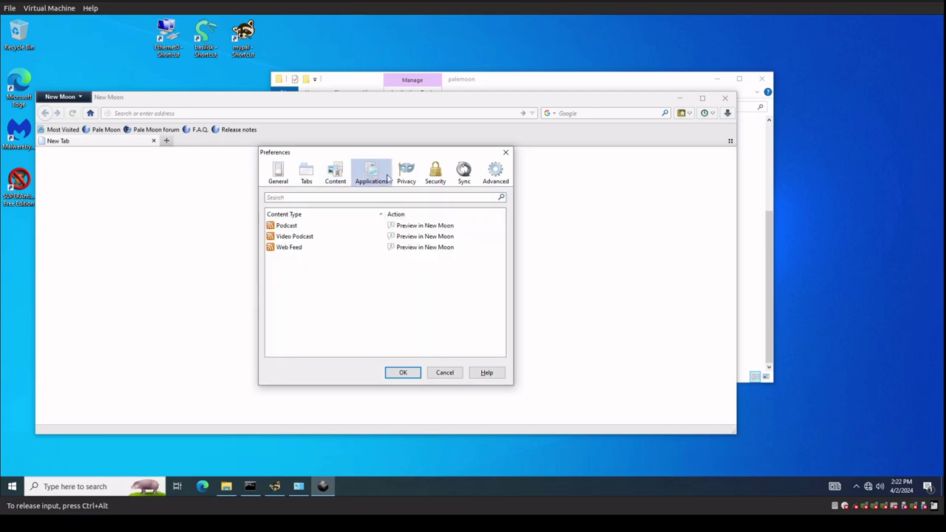
click(408, 177)
click(438, 181)
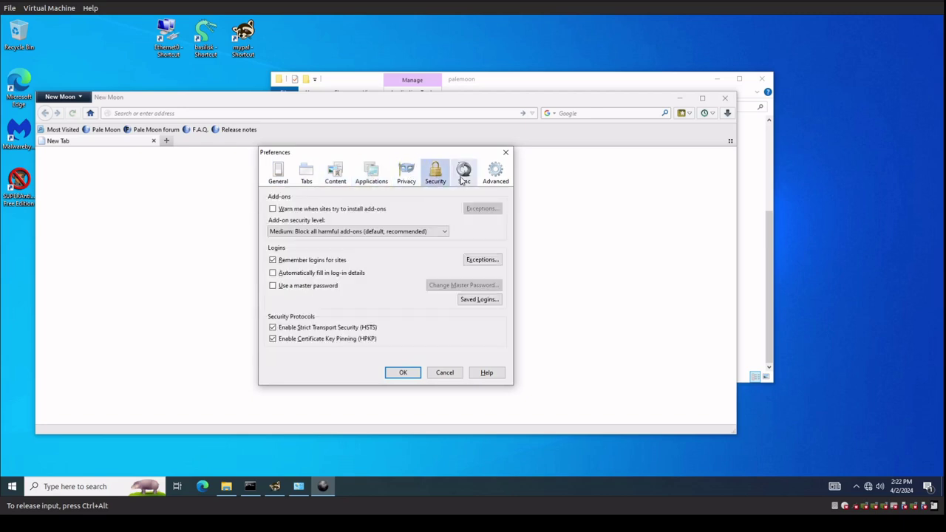
click(462, 179)
click(495, 179)
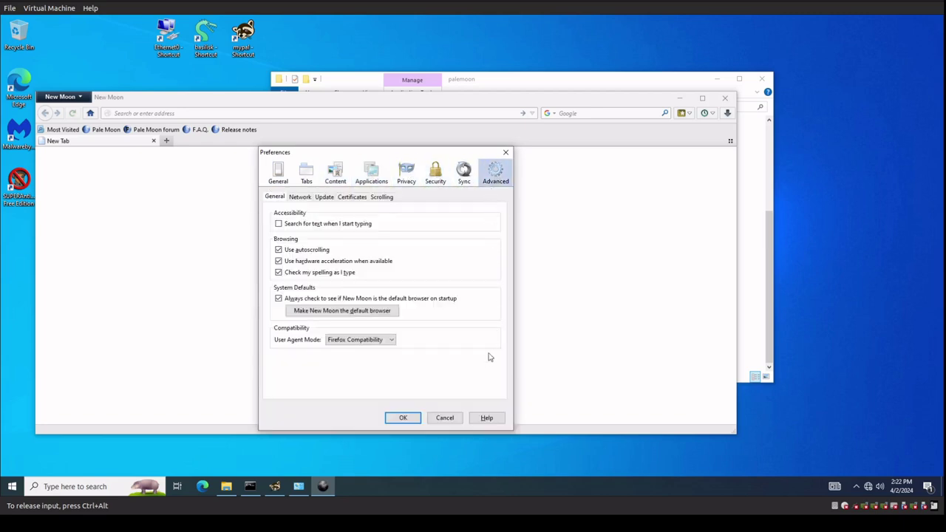
- Check the available User Agent Mode options under Compatibility and leave the preferences without saving
click(343, 343)
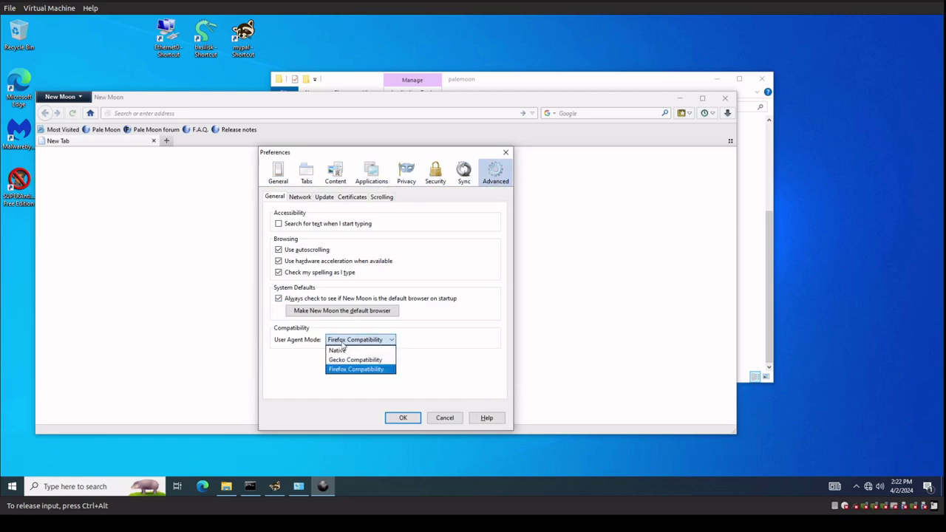
click(343, 344)
click(444, 417)
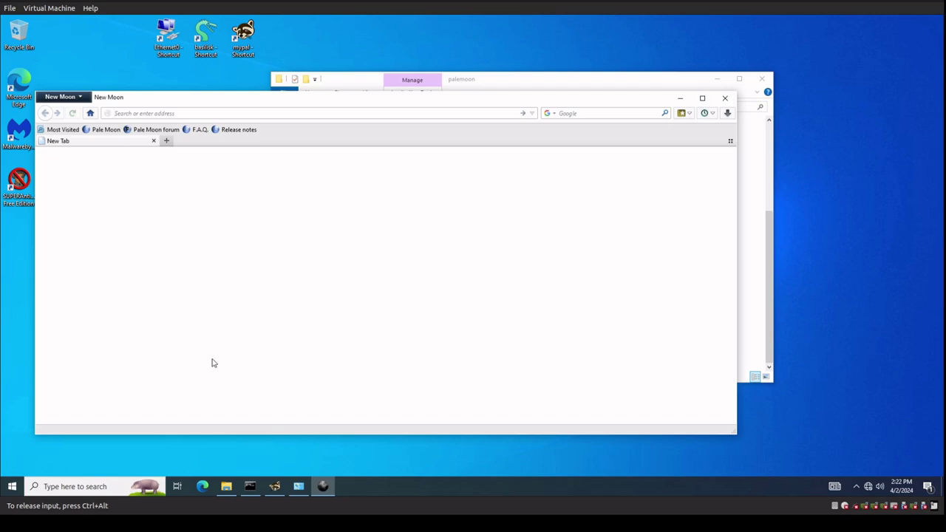
- Load google.com in the New Moon browser
text(google.com)
key(Return)
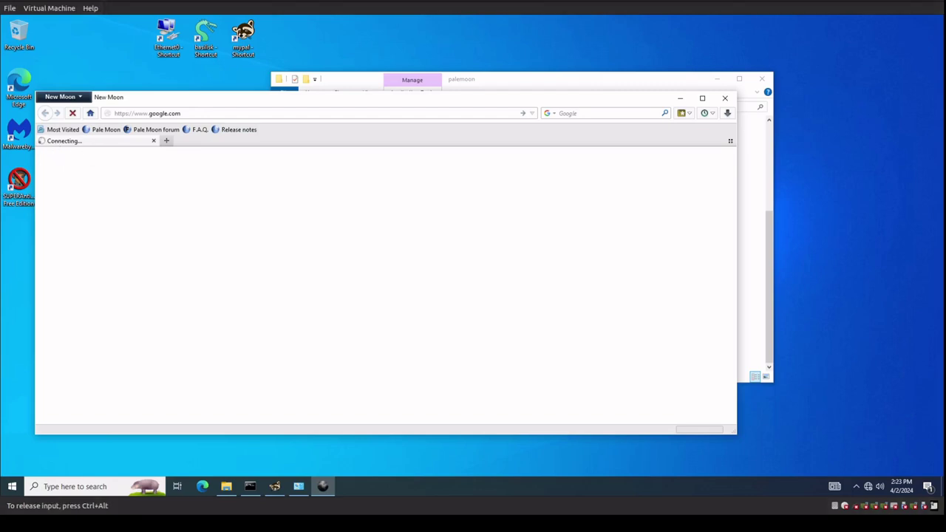
key(ctrl+alt)
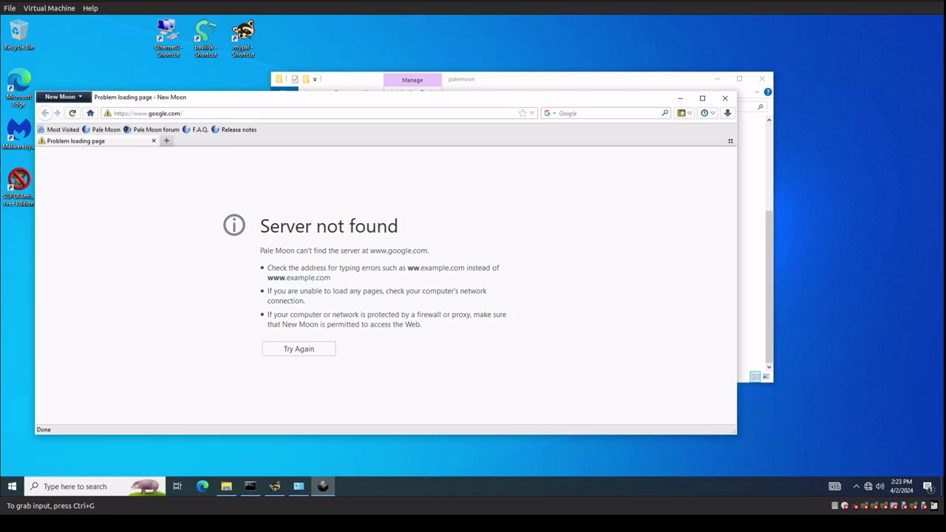
- Select the Google page address and move the New Moon window away from the desktop icons
click(241, 157)
key(ctrl+l)
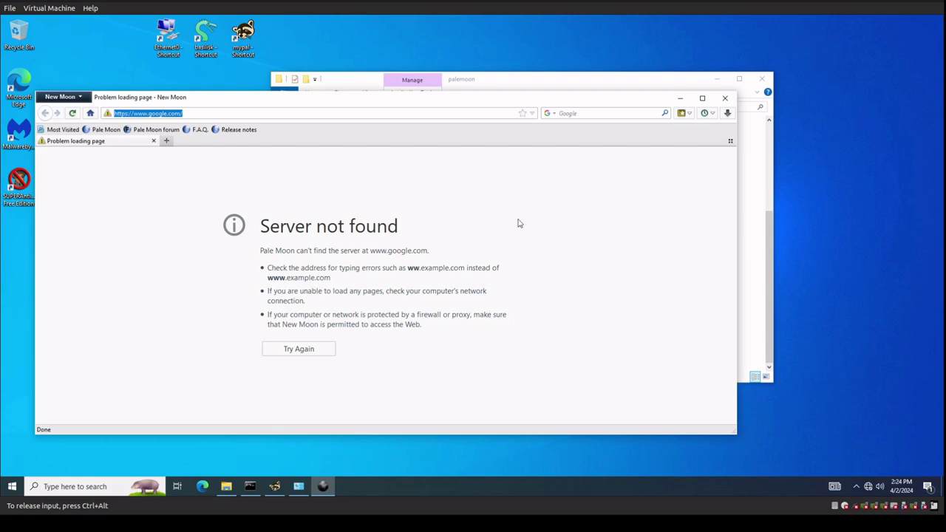
drag(339, 121, 402, 118)
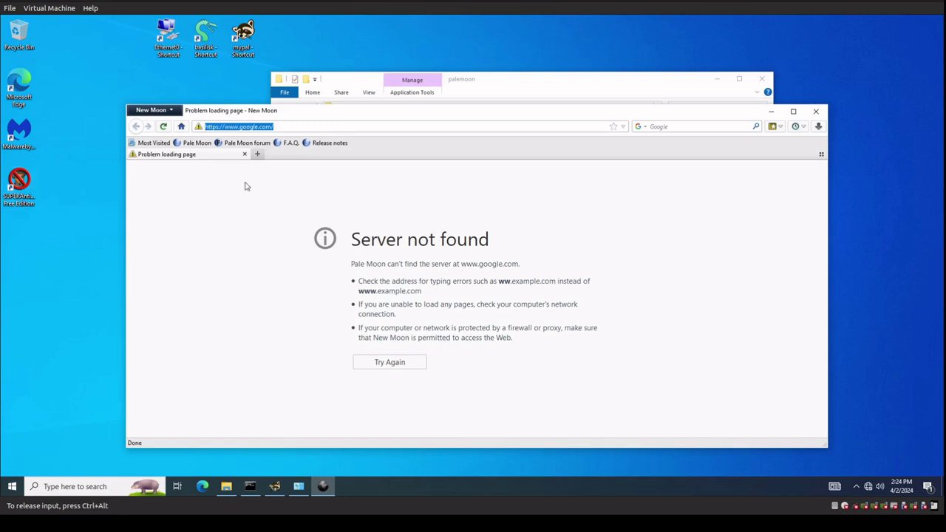
click(19, 85)
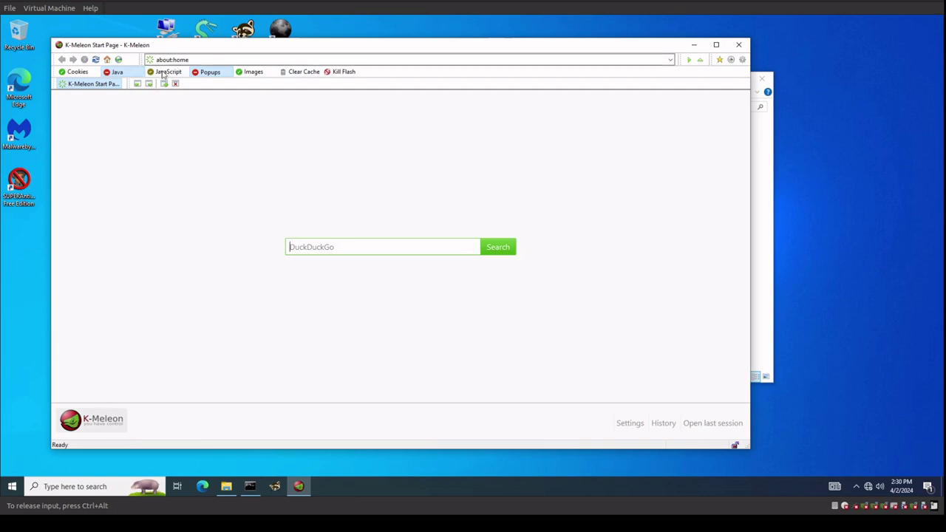
- Set K-Meleon's JavaScript permission to allowed
click(251, 71)
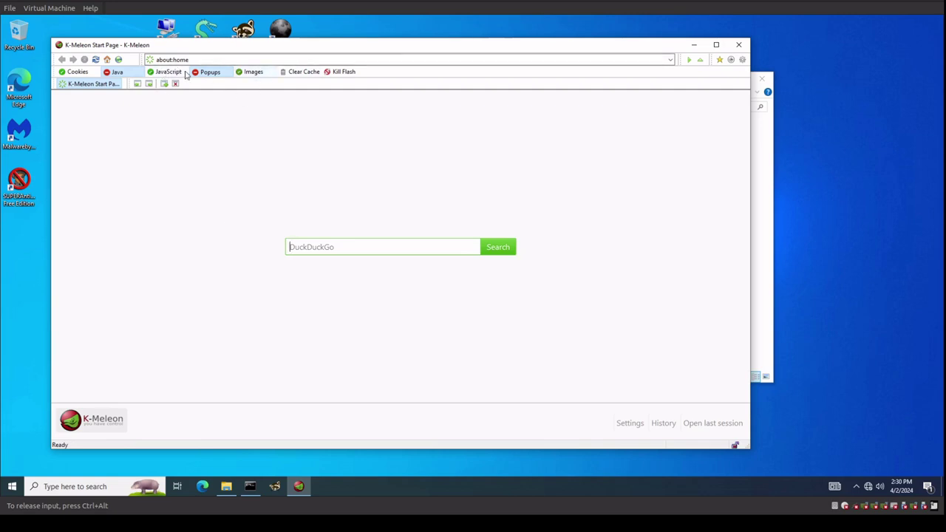
click(244, 78)
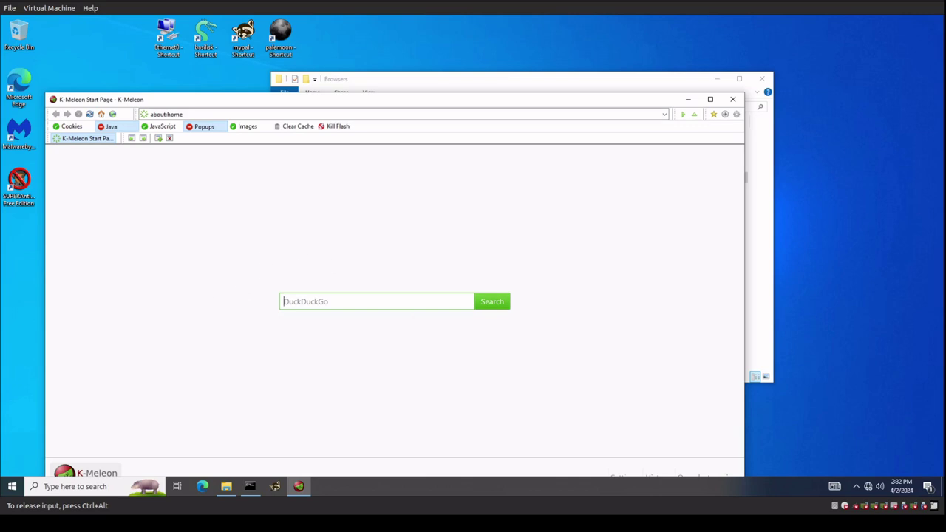
- Move the K-Meleon window down so it no longer covers the browser shortcuts on the desktop
key(ctrl+alt)
click(278, 448)
drag(202, 100, 216, 52)
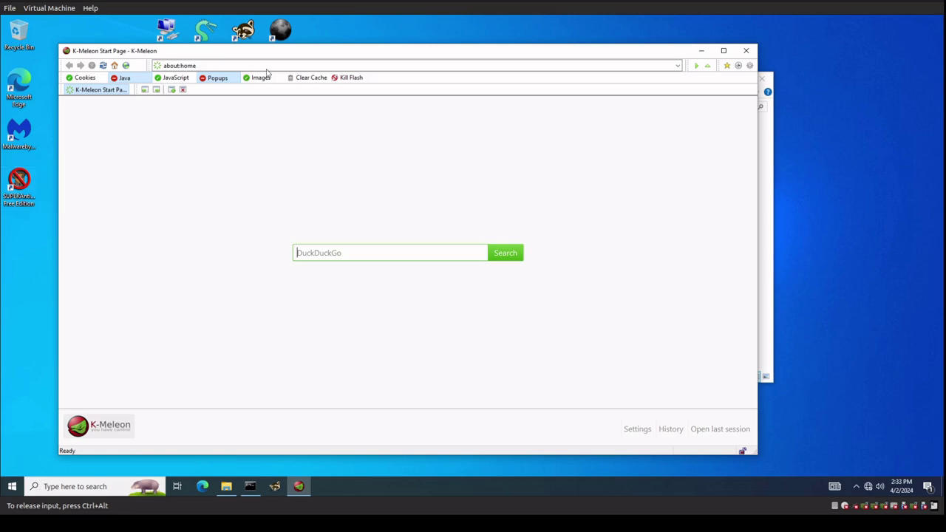
drag(268, 50, 197, 129)
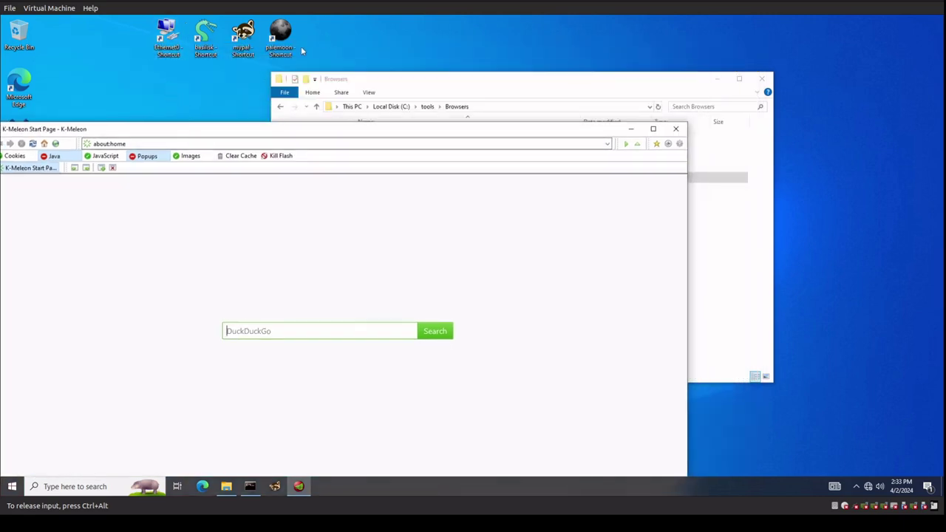
- Point out the basilisk and mypal desktop shortcuts and bring the Browsers folder window to the front
click(206, 36)
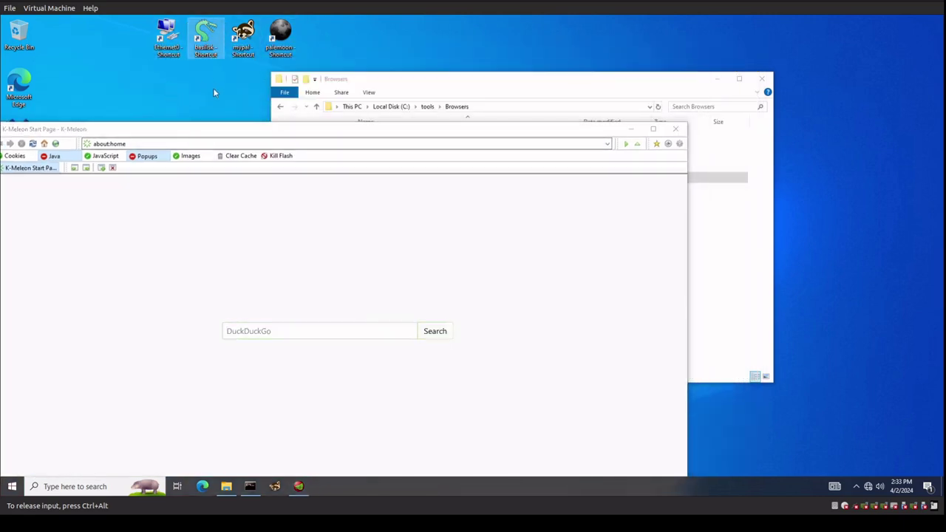
click(242, 36)
click(229, 133)
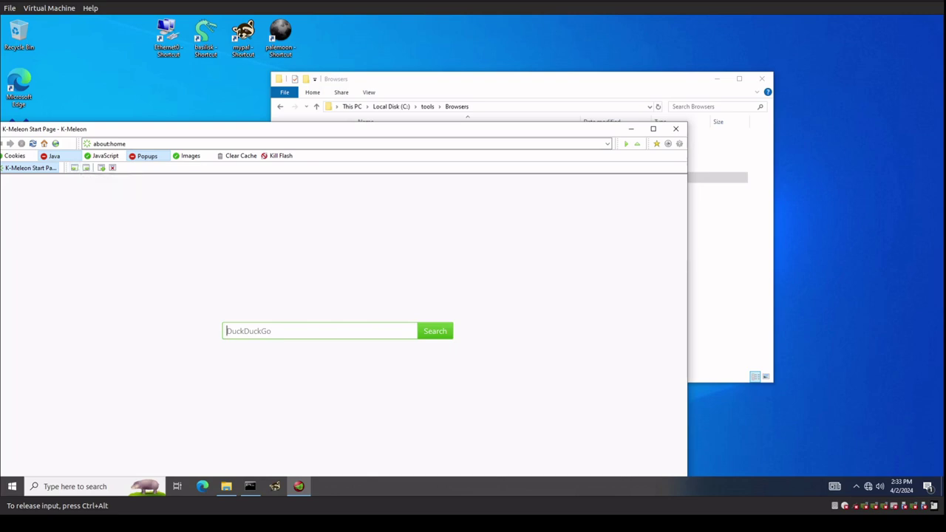
click(562, 94)
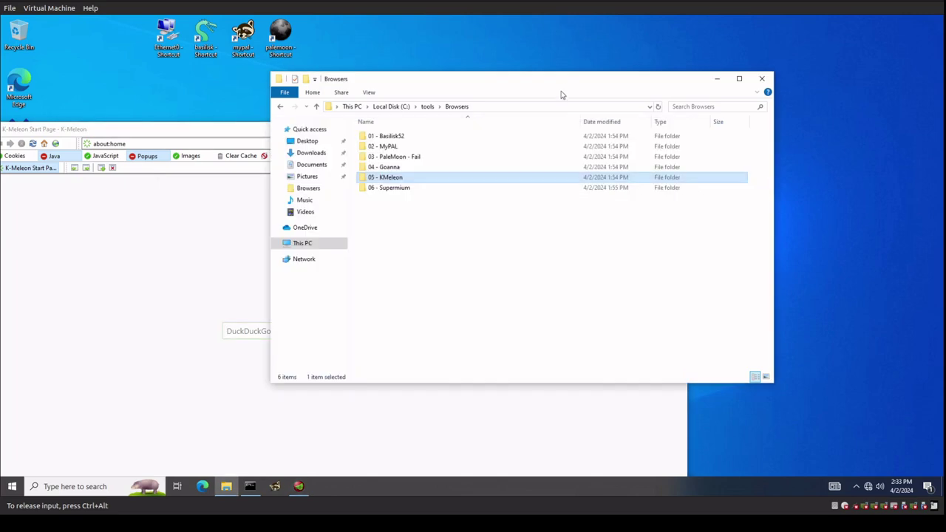
- Move the K-Meleon window down off the folder list and select the 06 - Supermium folder in the Browsers window
click(390, 168)
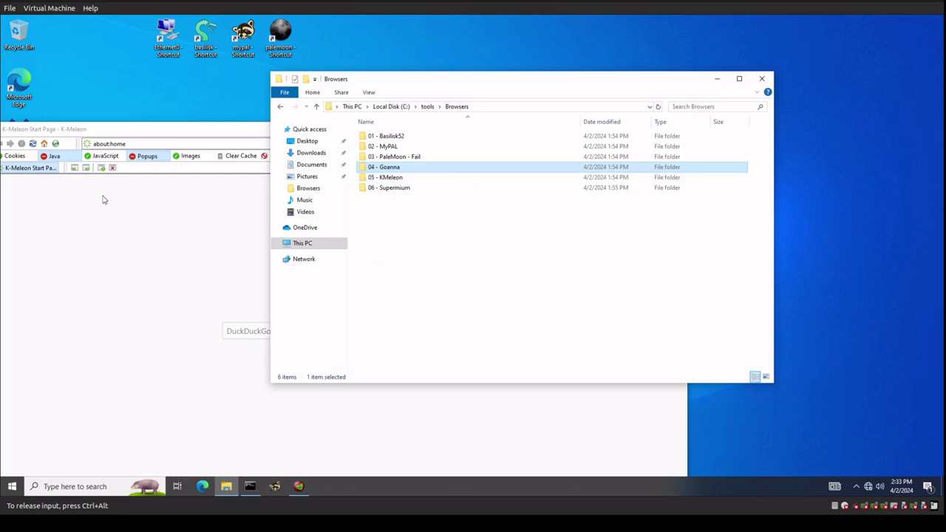
click(87, 280)
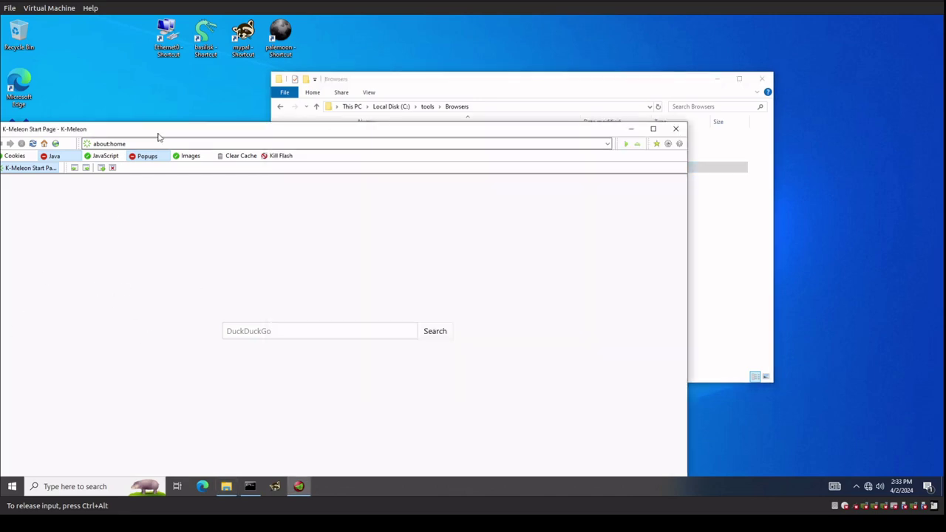
drag(158, 132, 179, 210)
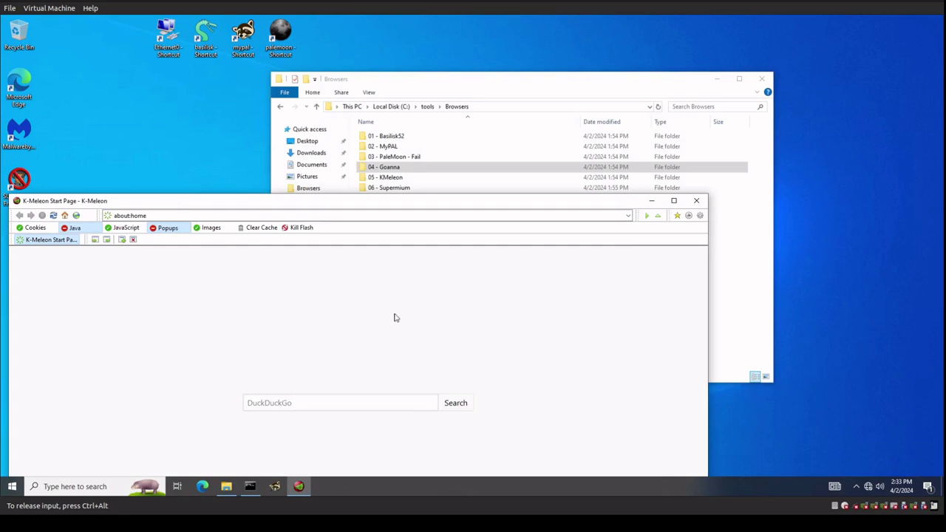
click(491, 126)
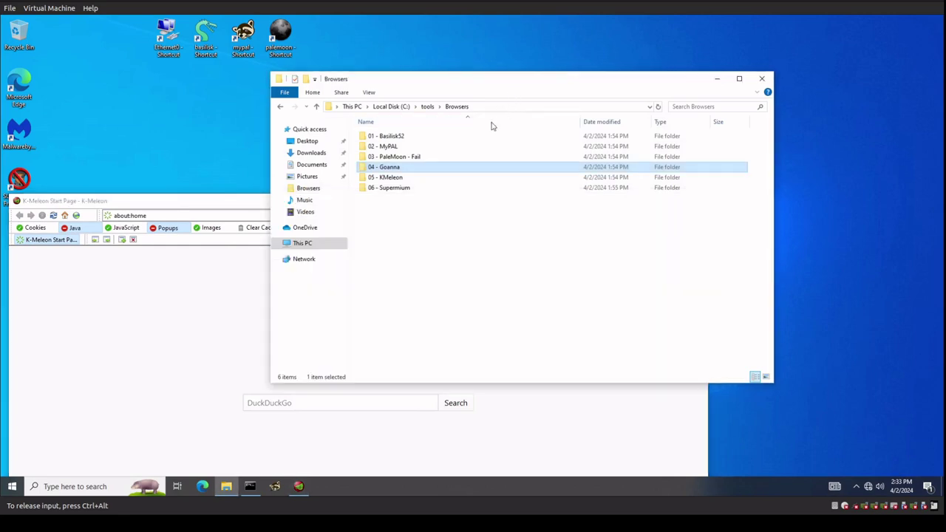
click(411, 189)
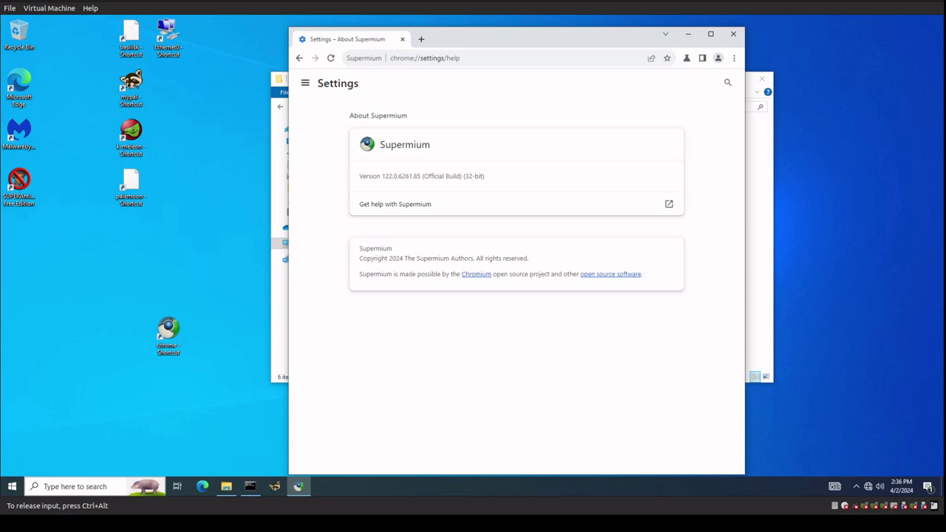
- Open the open source software credits from the About Supermium page and look through the list
click(611, 274)
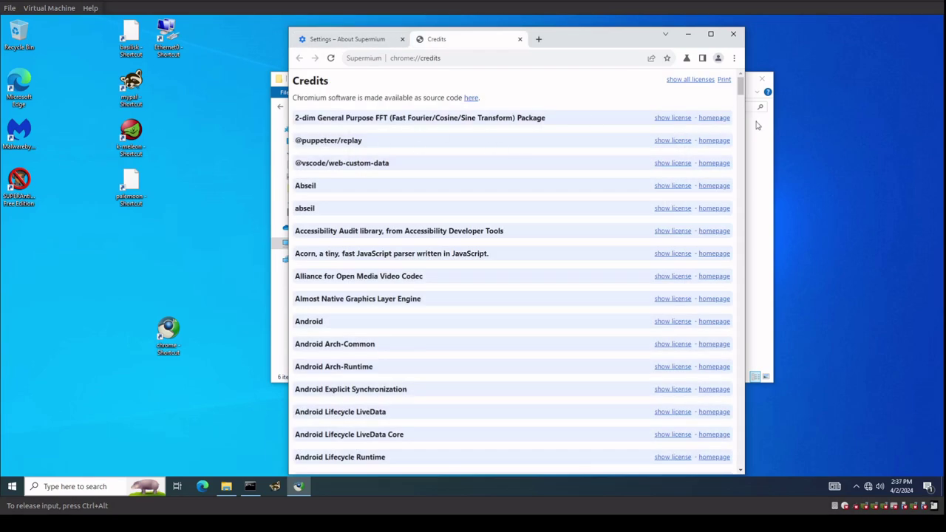
mouse_move(745, 88)
mouse_down()
mouse_move(743, 417)
mouse_move(761, 482)
mouse_move(776, 352)
mouse_move(746, 77)
mouse_up()
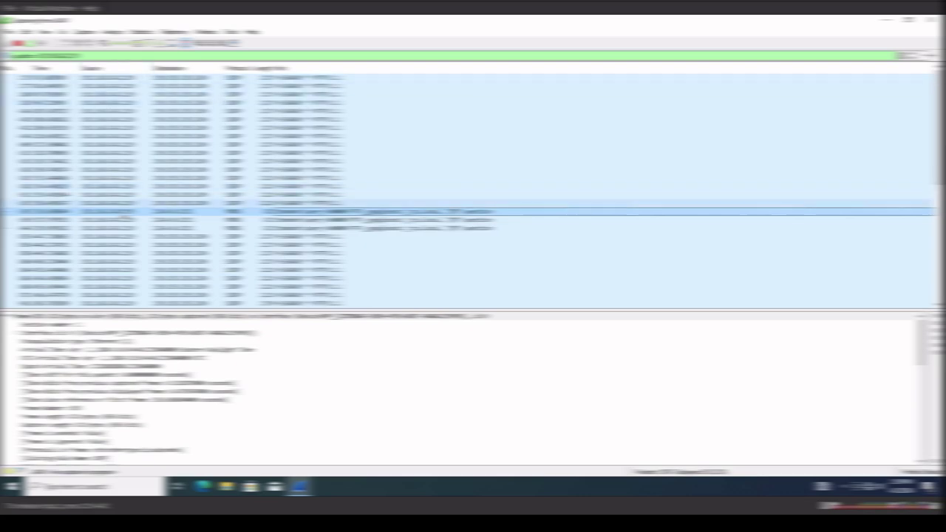
- Examine the filtered packet capture, comparing the few packets with longer info entries against the surrounding traffic
scroll(124, 215, down, 3)
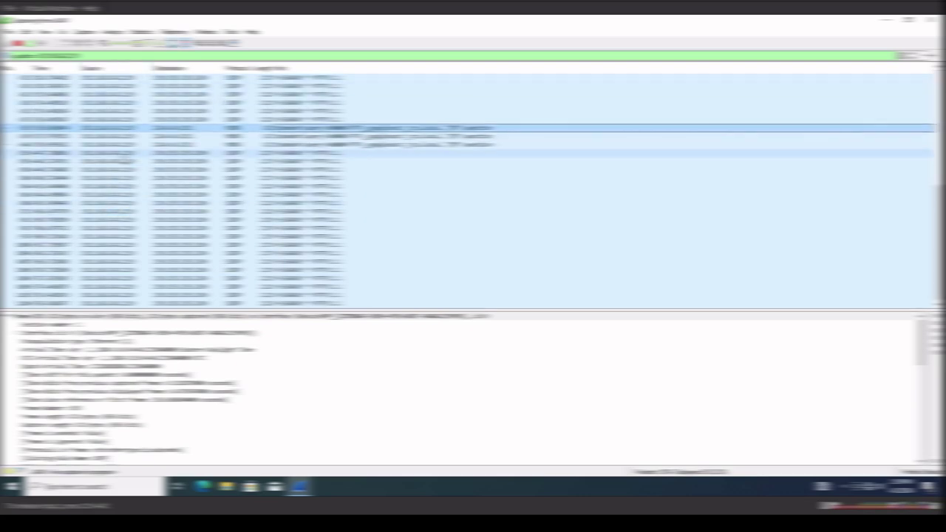
click(124, 155)
click(124, 169)
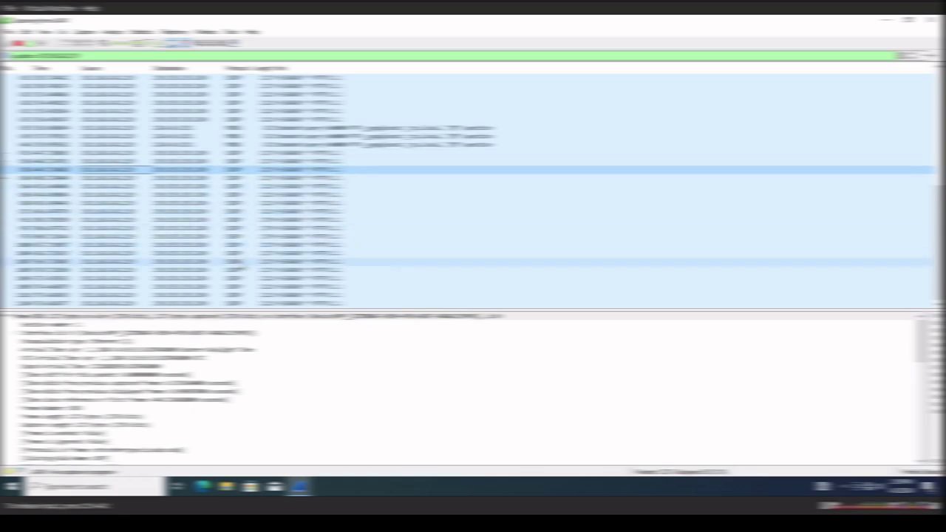
scroll(236, 262, up, 3)
click(237, 237)
click(237, 227)
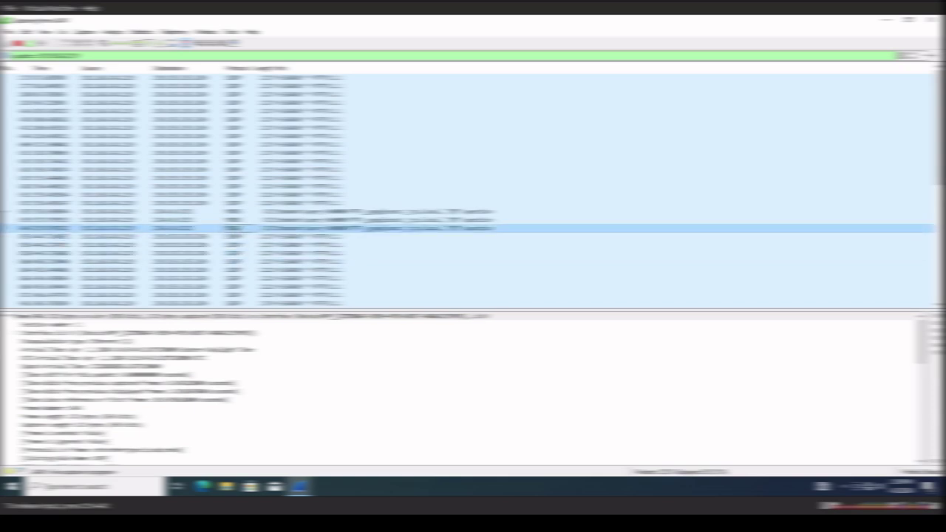
click(237, 211)
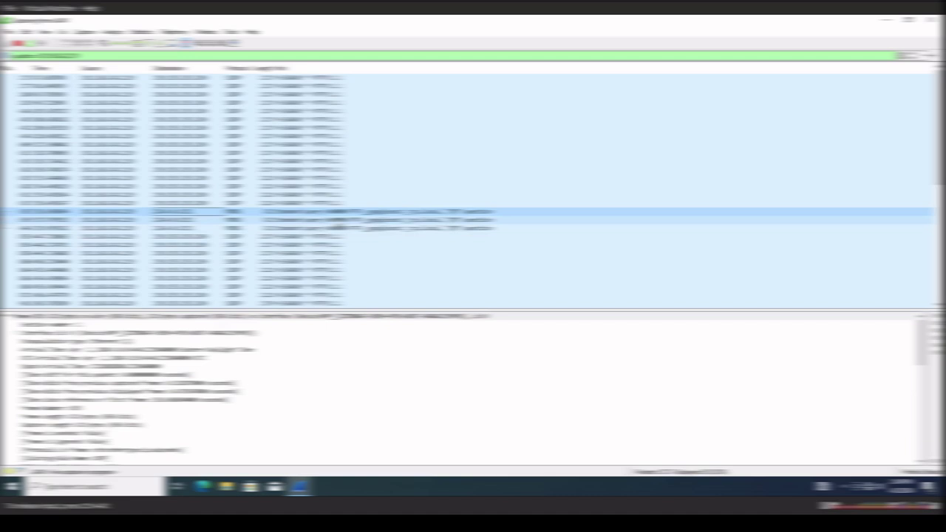
scroll(474, 236, down, 3)
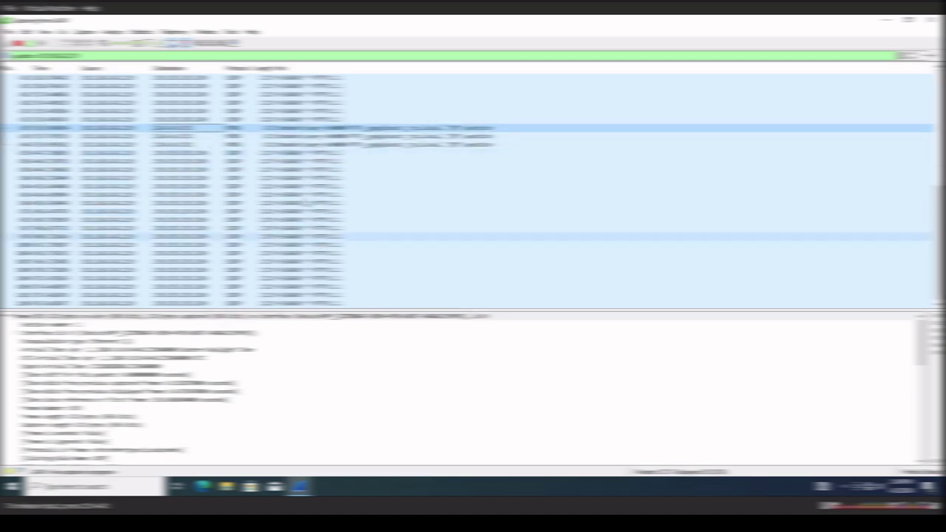
scroll(473, 189, up, 3)
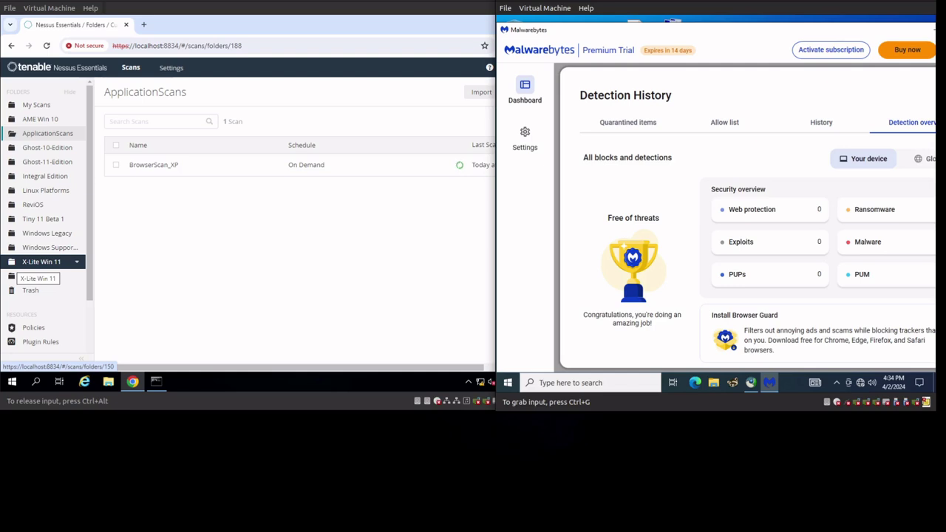
- Switch from the Nessus virtual machine to the one showing the Malwarebytes Detection History
click(682, 228)
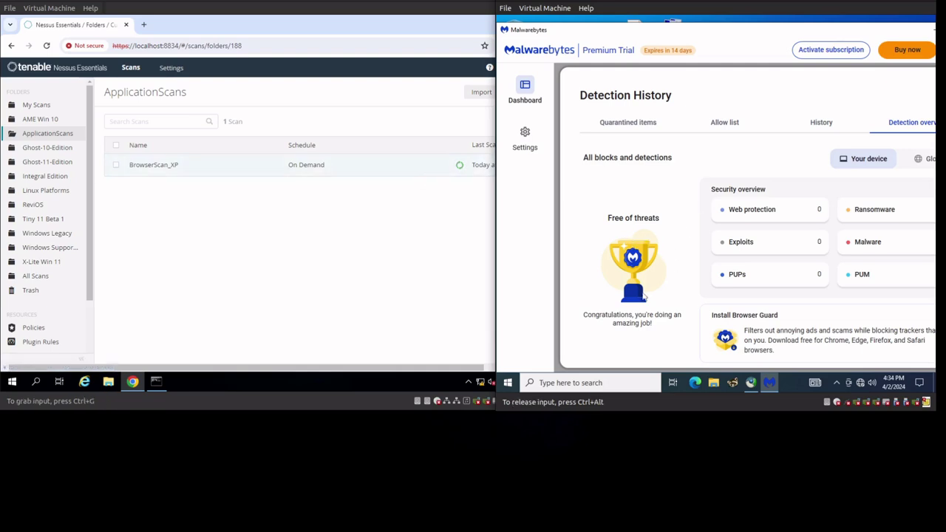